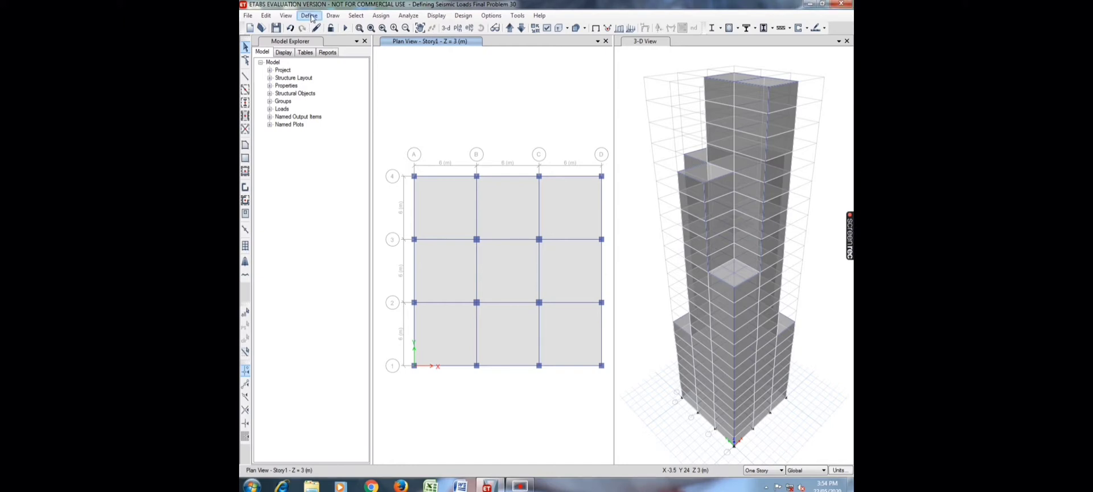
# - Review the IS1893 2002 lateral load settings of the Seismic load pattern and accept them
pyautogui.click(309, 16)
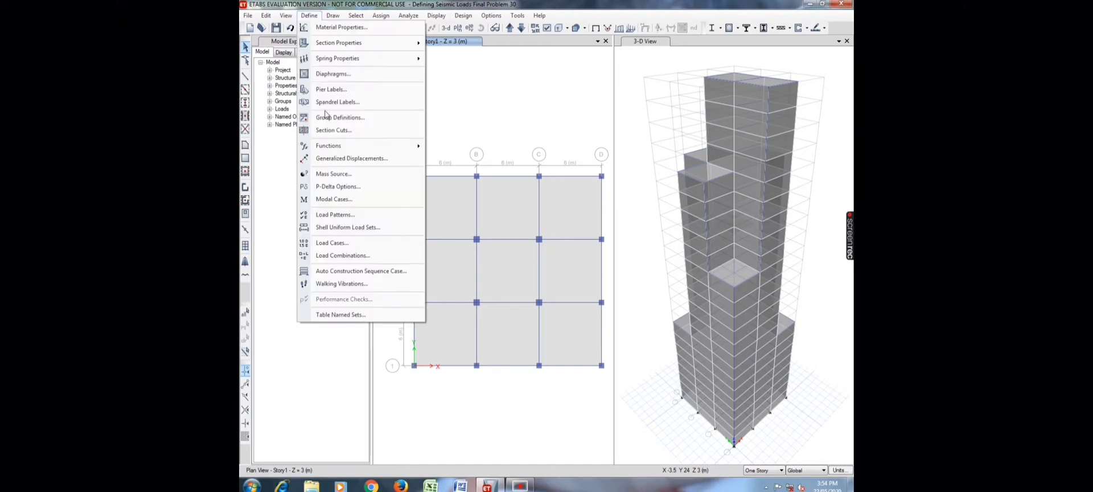
pyautogui.click(334, 215)
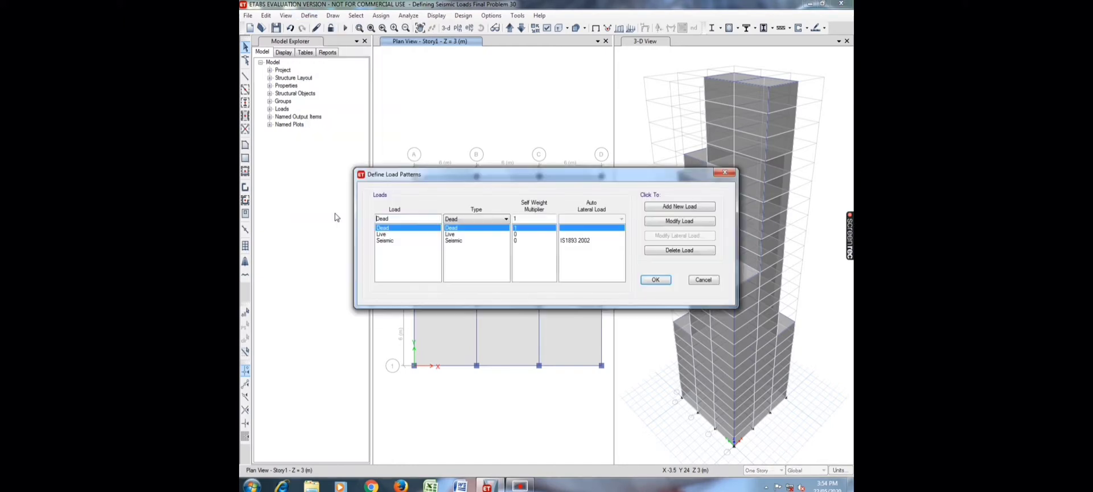
pyautogui.click(390, 241)
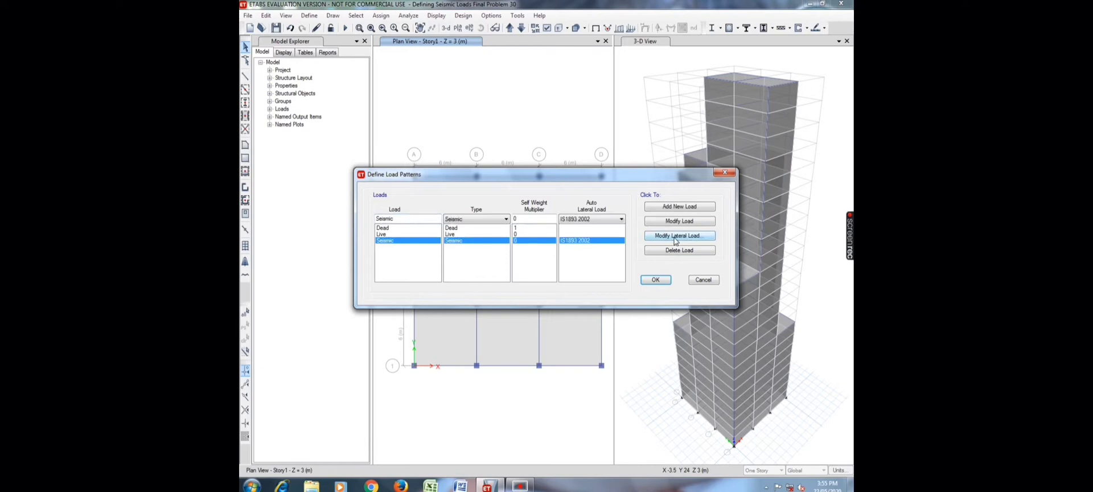
pyautogui.click(676, 239)
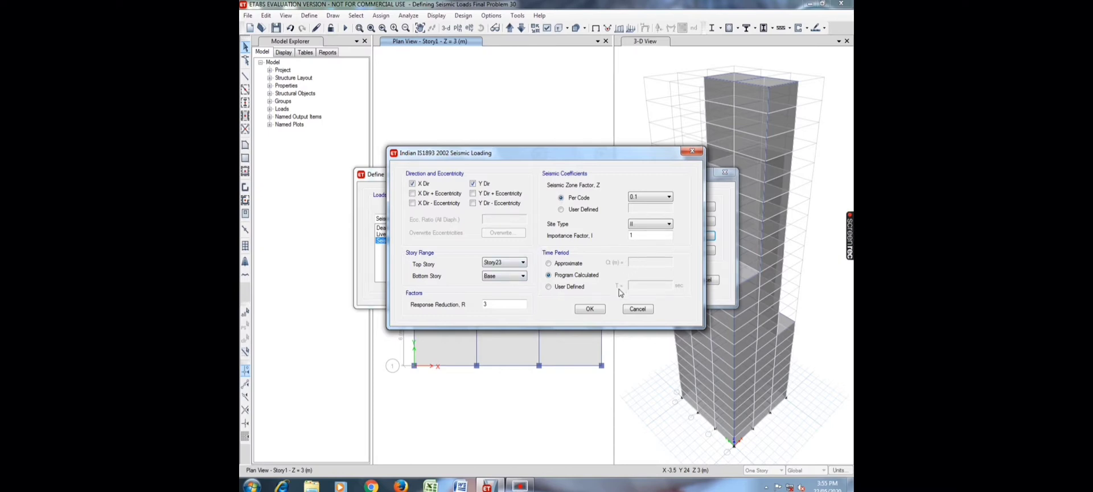
pyautogui.click(590, 310)
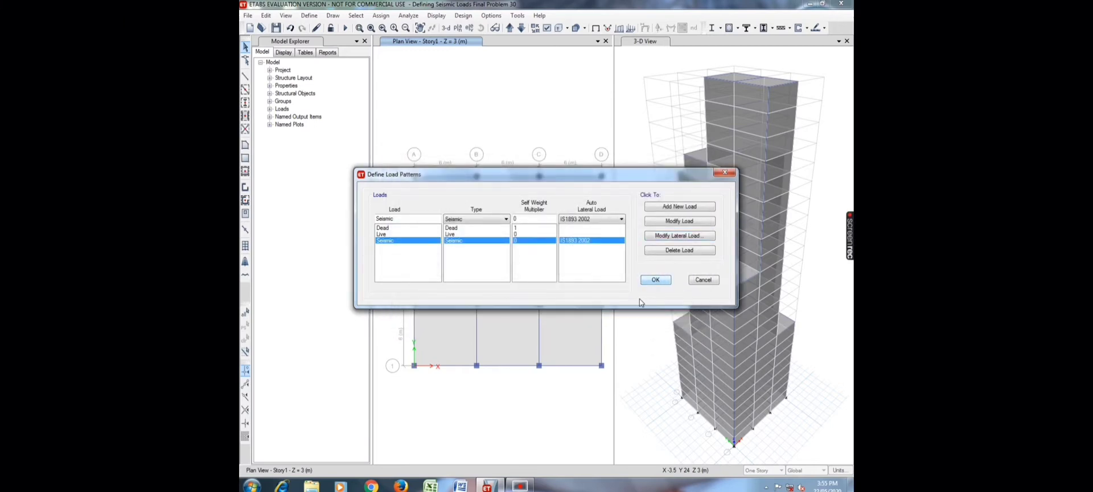
pyautogui.press('Return')
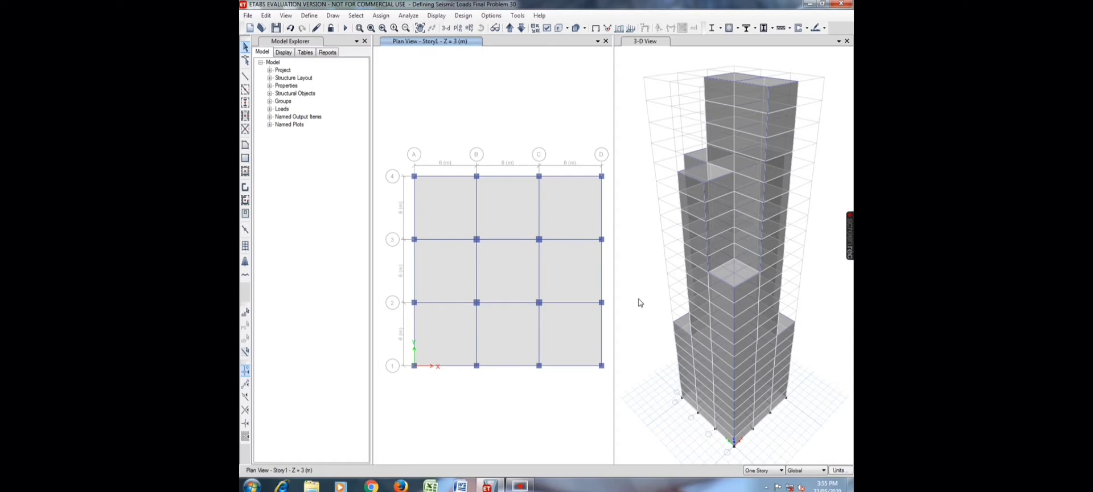
# - Review the list of load combinations defined for the model
pyautogui.click(305, 16)
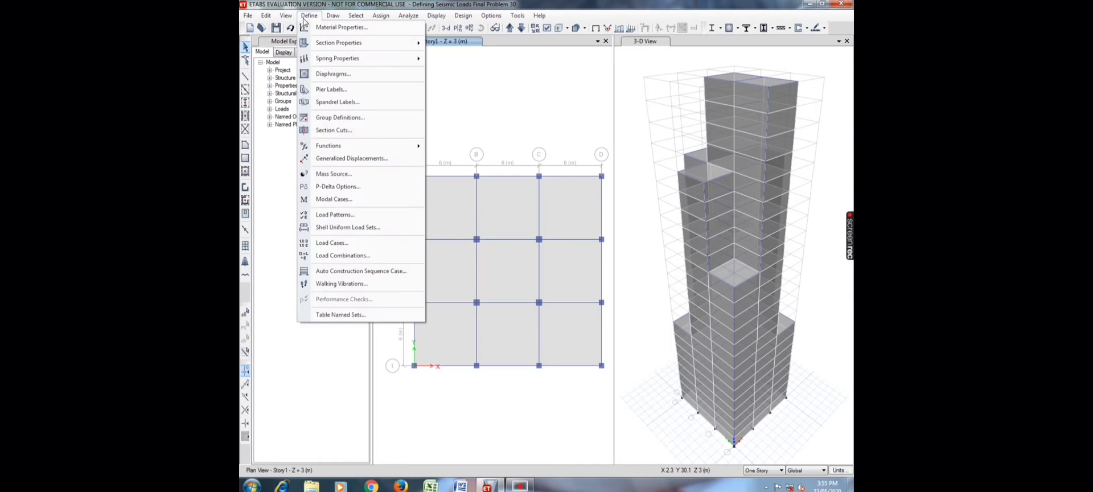
pyautogui.click(353, 257)
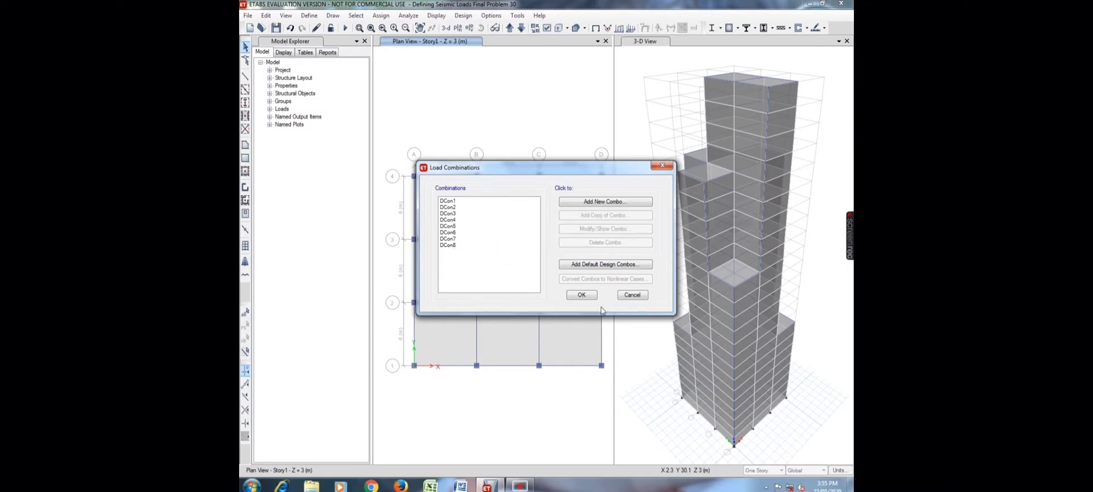
pyautogui.click(581, 295)
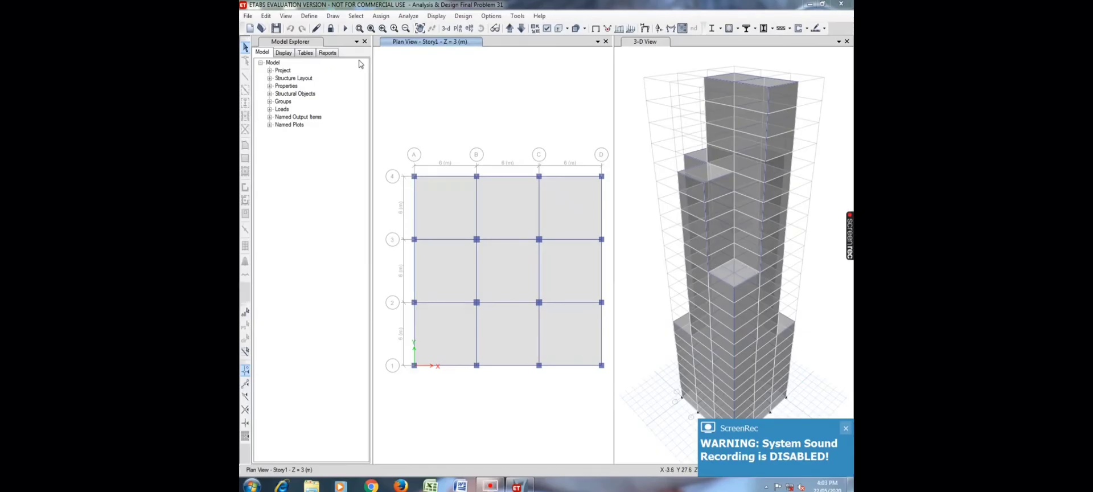
# - Unlock the model, deleting its analysis results, and review the load cases set to run
pyautogui.click(328, 33)
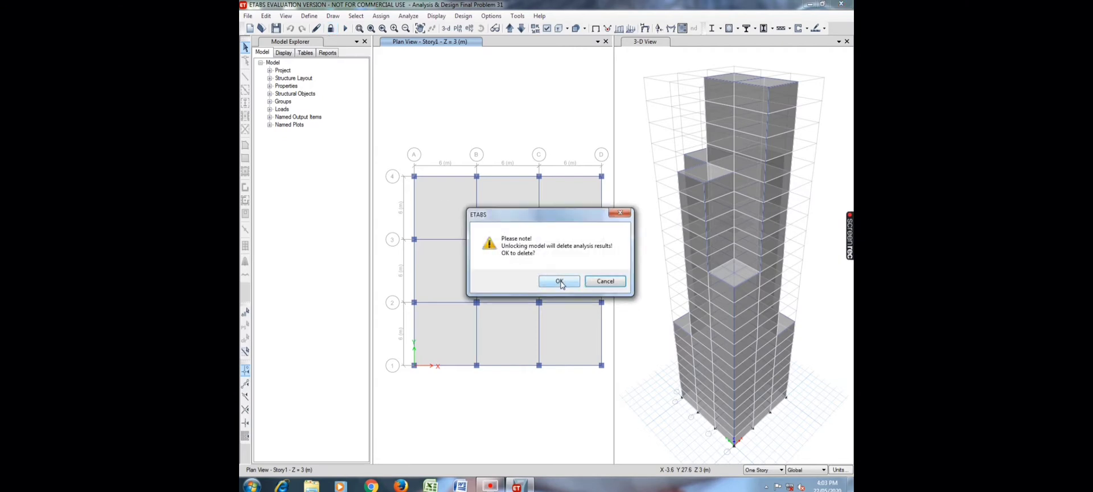
pyautogui.click(559, 281)
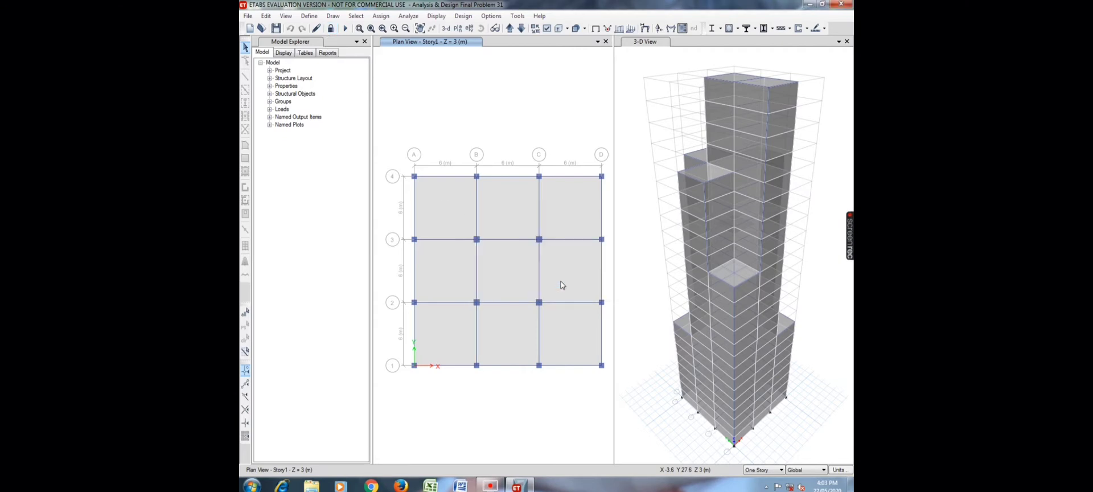
pyautogui.click(387, 17)
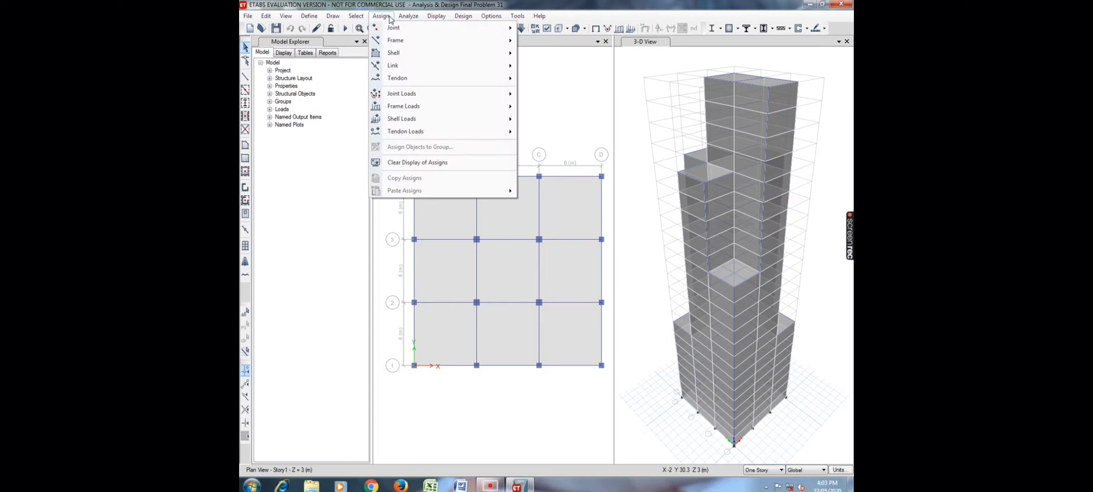
pyautogui.click(433, 43)
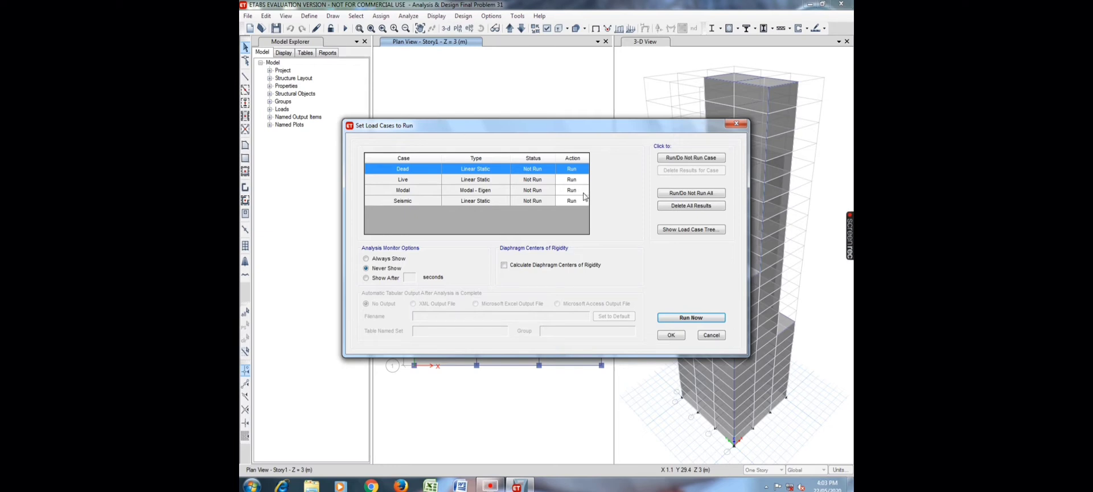
pyautogui.click(736, 123)
# - Run the analysis and inspect the joint displacements for the Dead case on the 3-D deformed shape
pyautogui.click(408, 15)
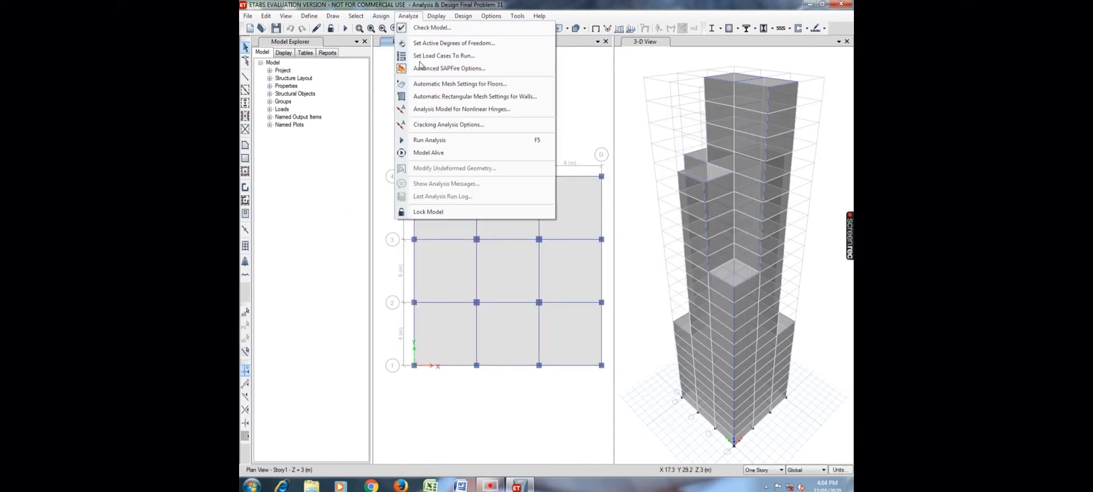
pyautogui.click(426, 143)
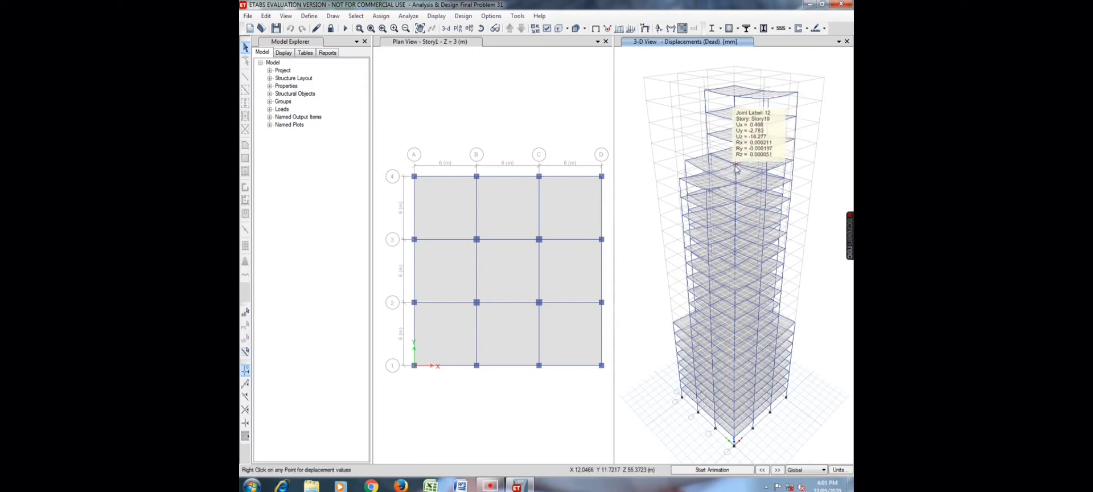
pyautogui.moveTo(726, 122)
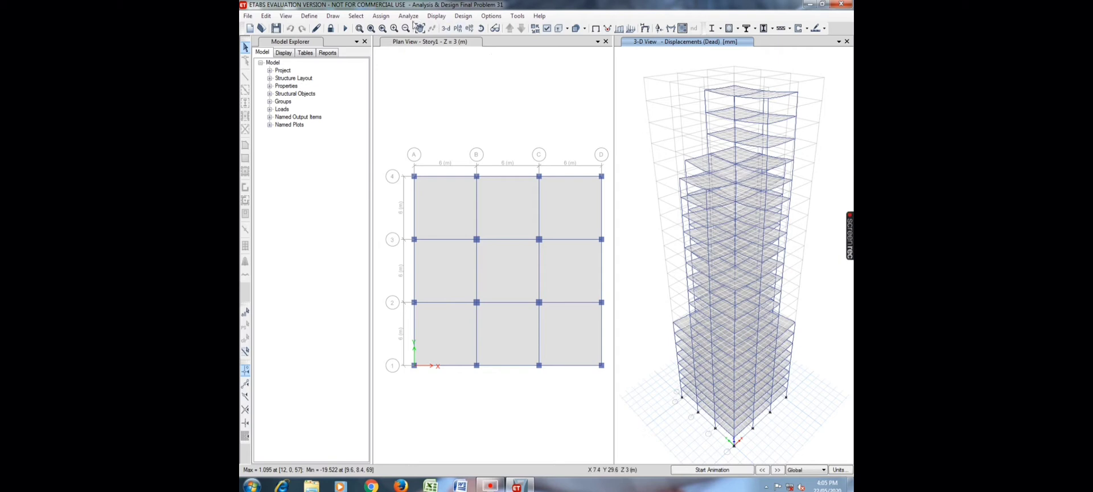
# - Review the concrete frame design preferences for IS 456:2000 and accept them
pyautogui.click(456, 19)
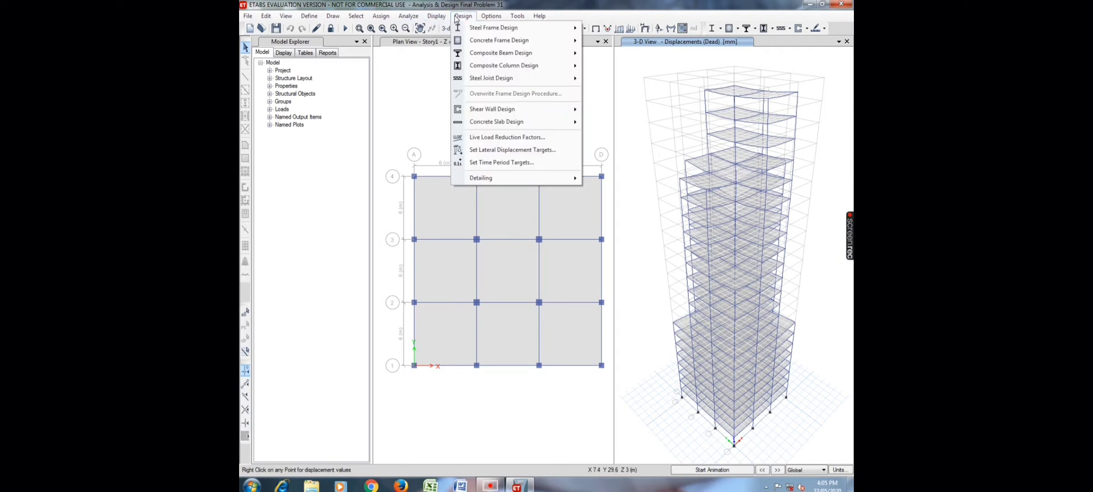
pyautogui.moveTo(485, 46)
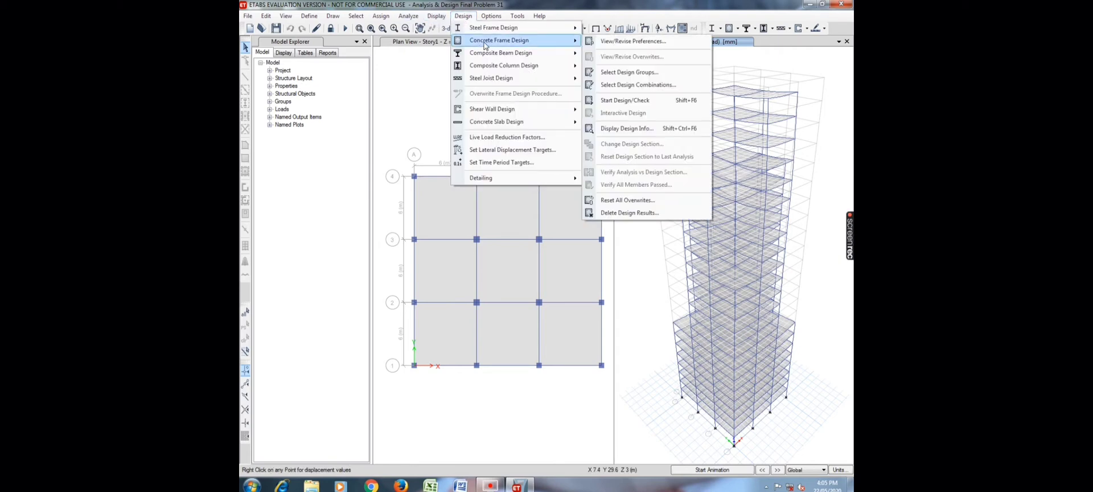
pyautogui.click(610, 43)
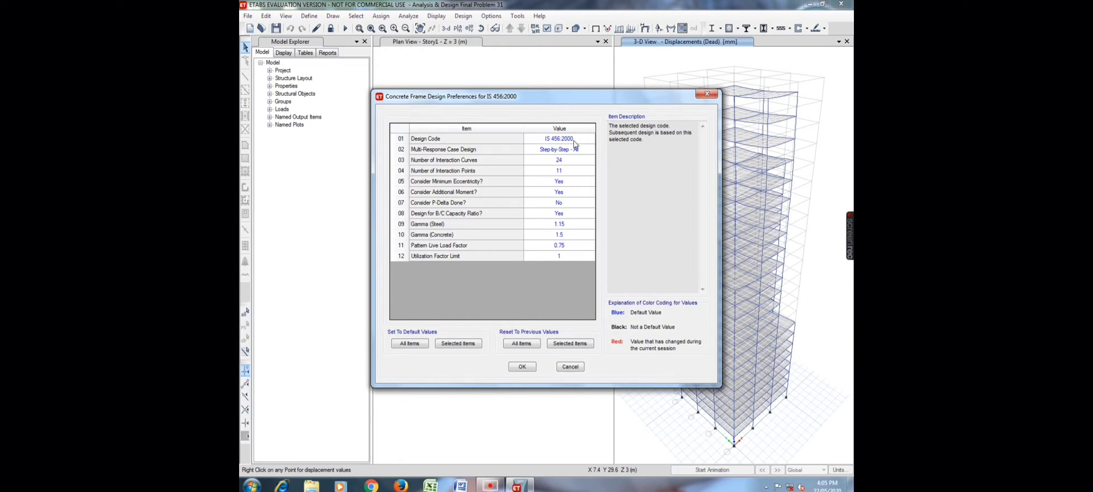
pyautogui.click(516, 368)
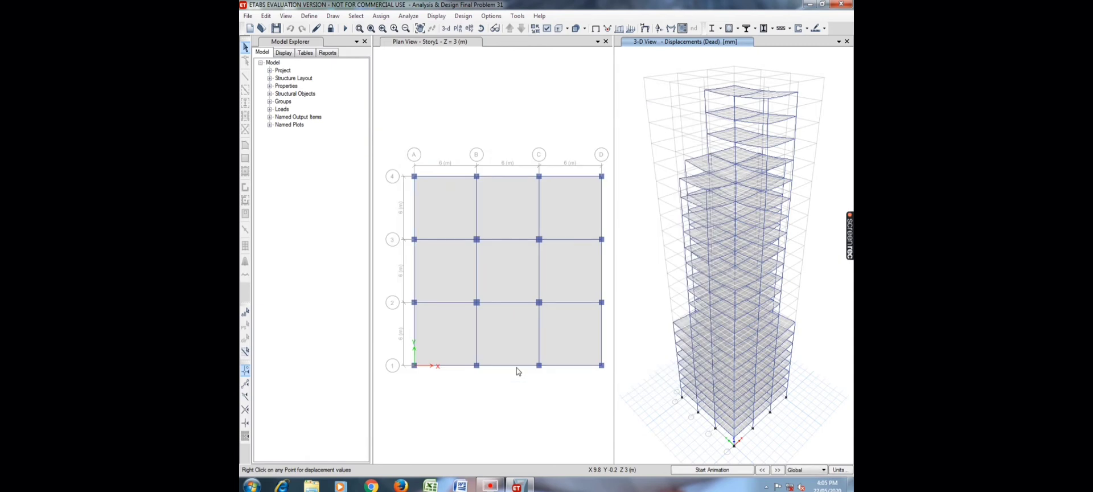
# - Run the concrete frame design check on the whole building
pyautogui.click(463, 16)
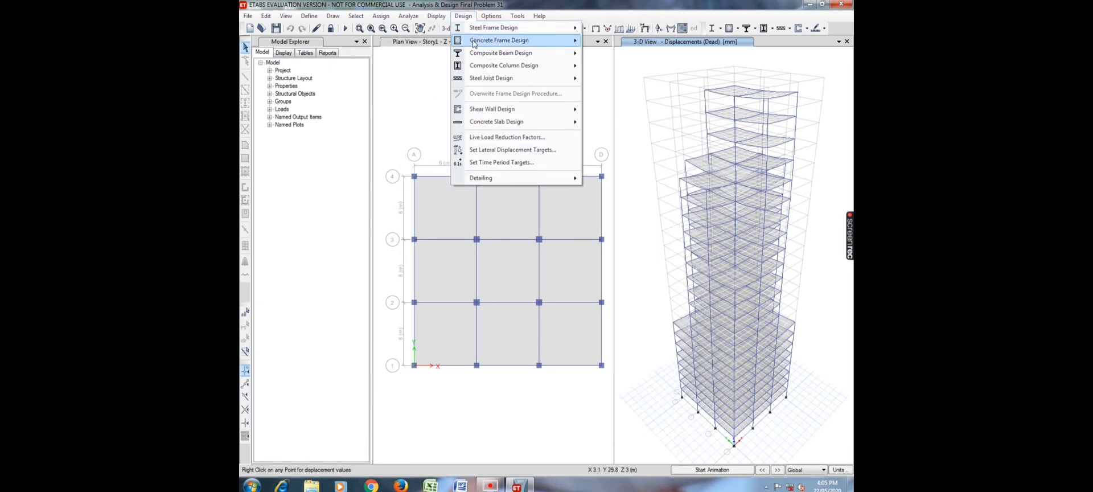
pyautogui.moveTo(473, 44)
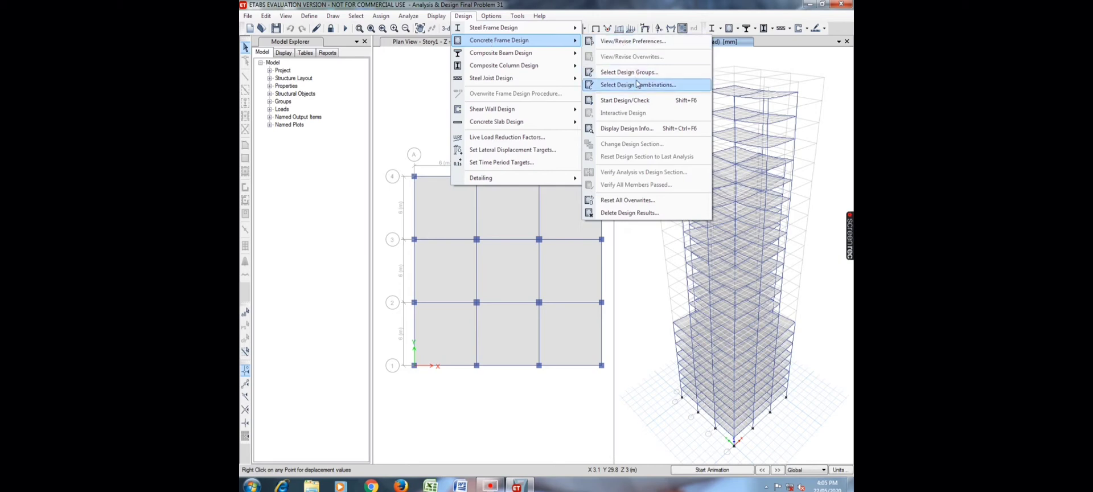
pyautogui.click(624, 100)
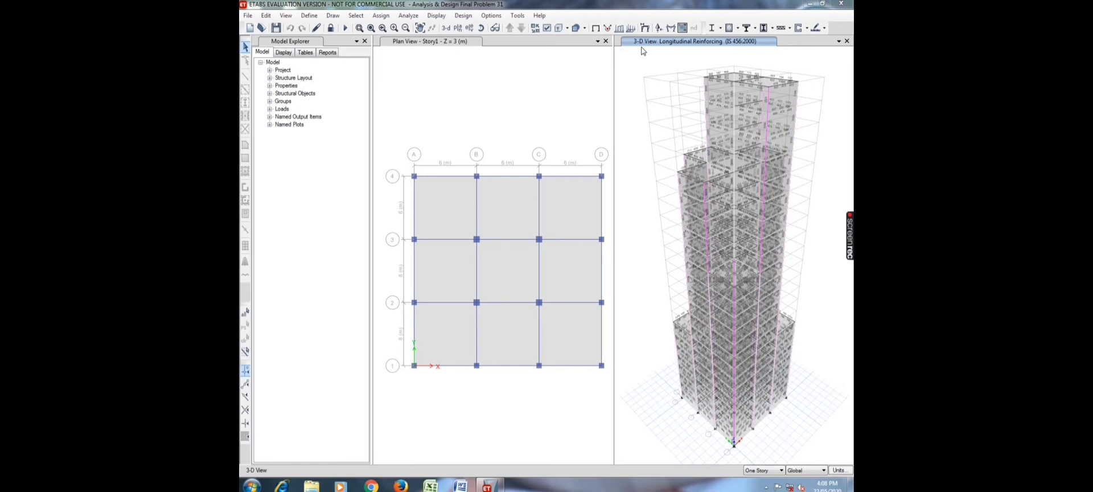
# - Verify whether all members passed the concrete frame design
pyautogui.click(464, 16)
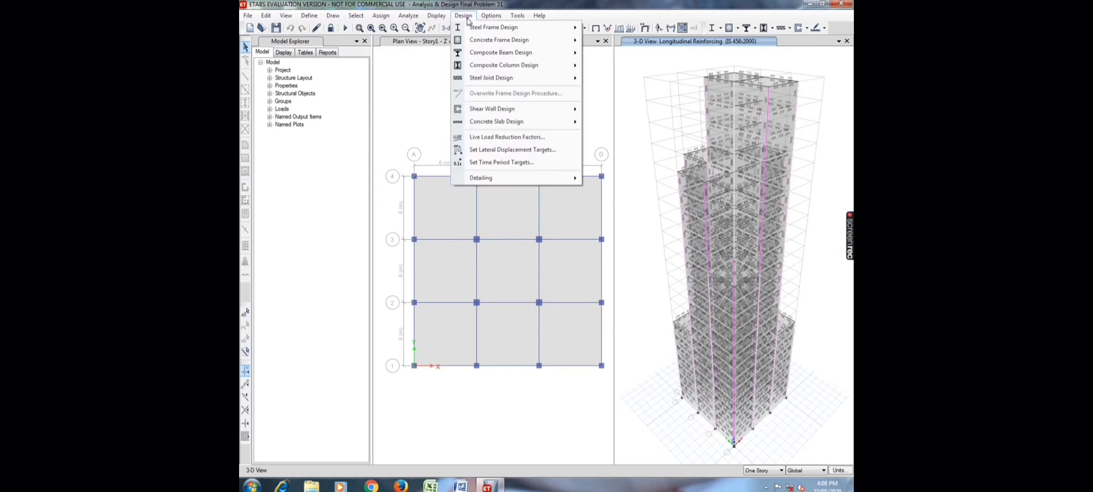
pyautogui.moveTo(477, 42)
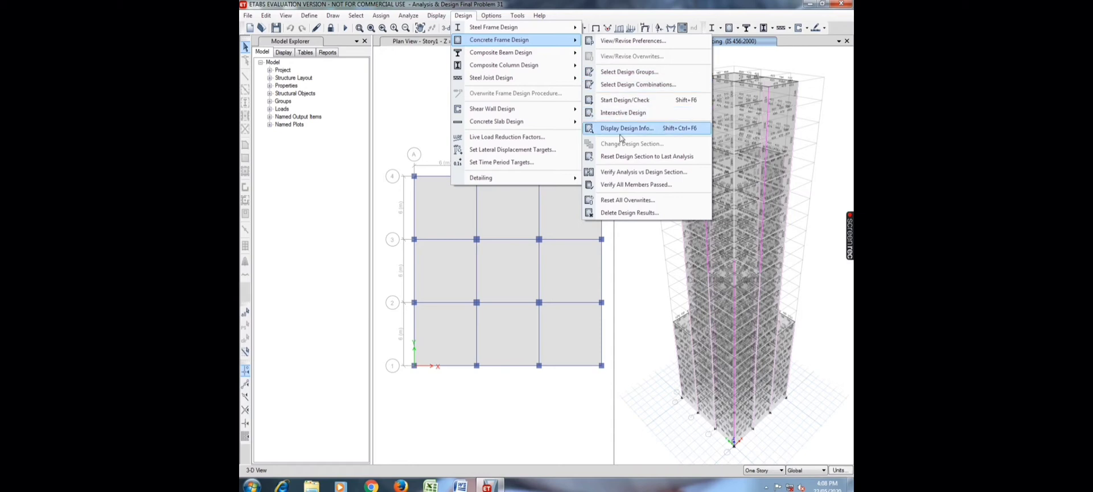
pyautogui.click(622, 185)
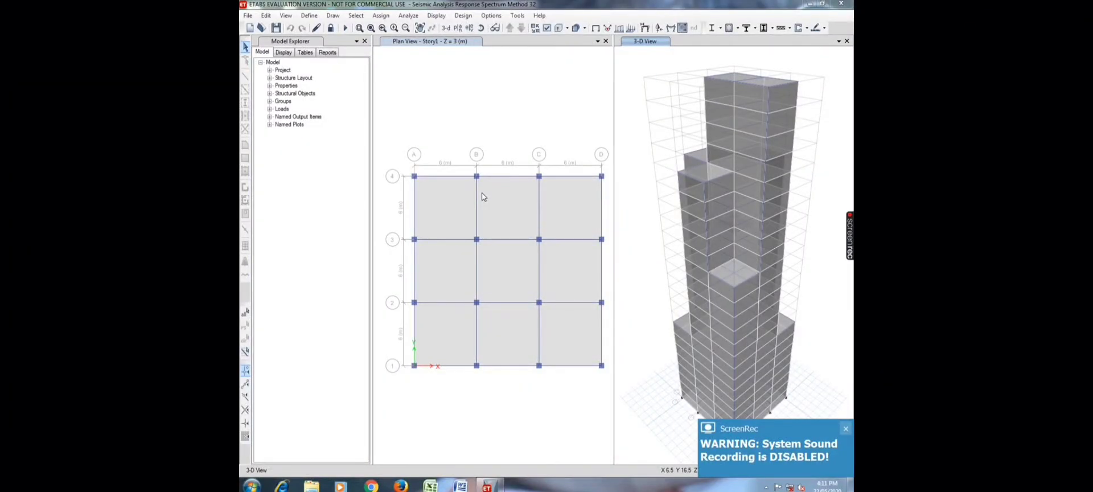
# - Unlock the response spectrum model, deleting its analysis results, and review the Seismic load pattern's IS1893 2002 lateral load settings
pyautogui.click(333, 30)
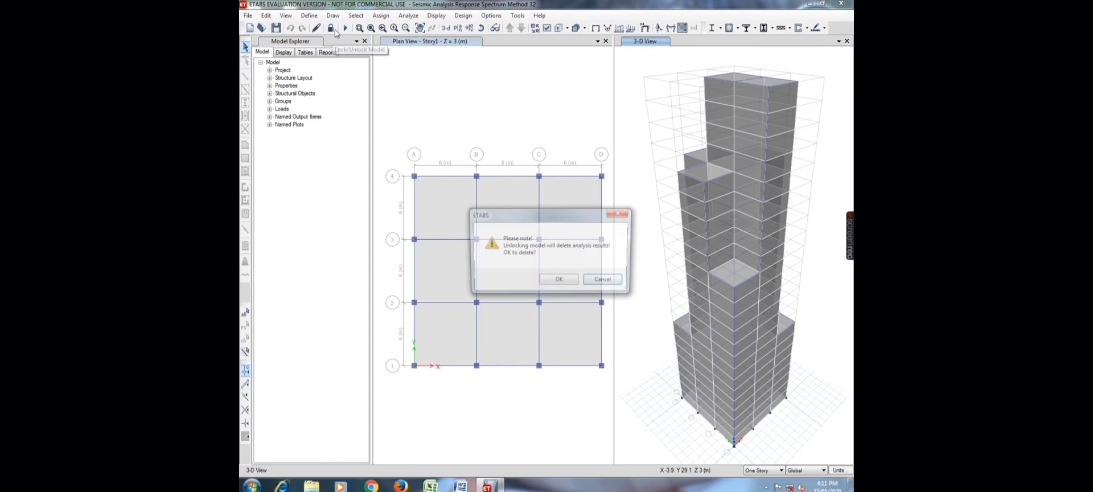
pyautogui.click(556, 282)
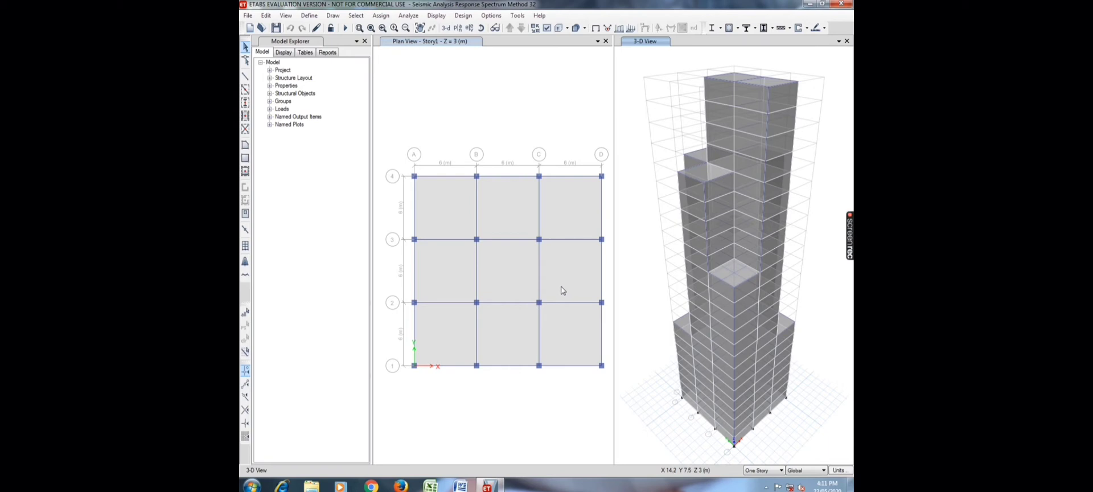
pyautogui.click(308, 15)
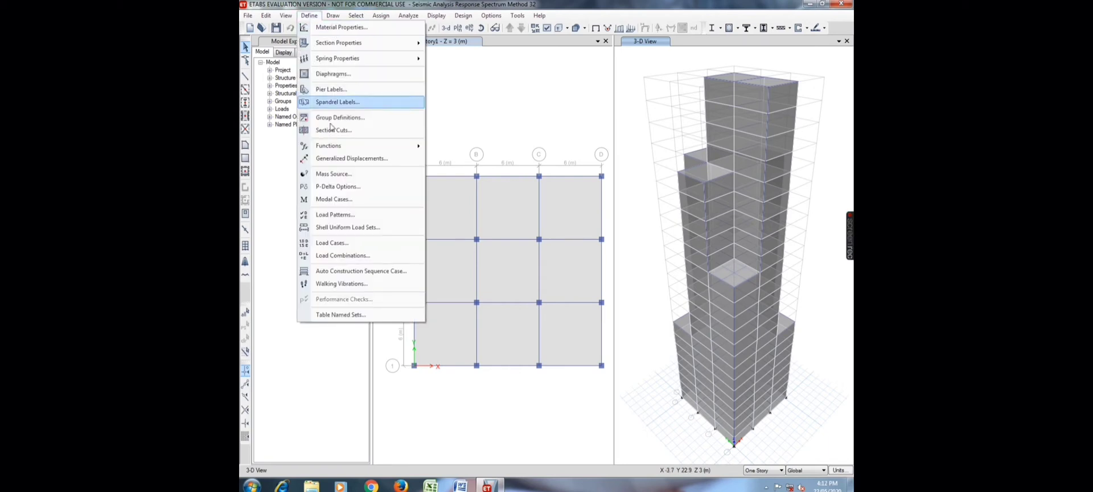
pyautogui.click(341, 216)
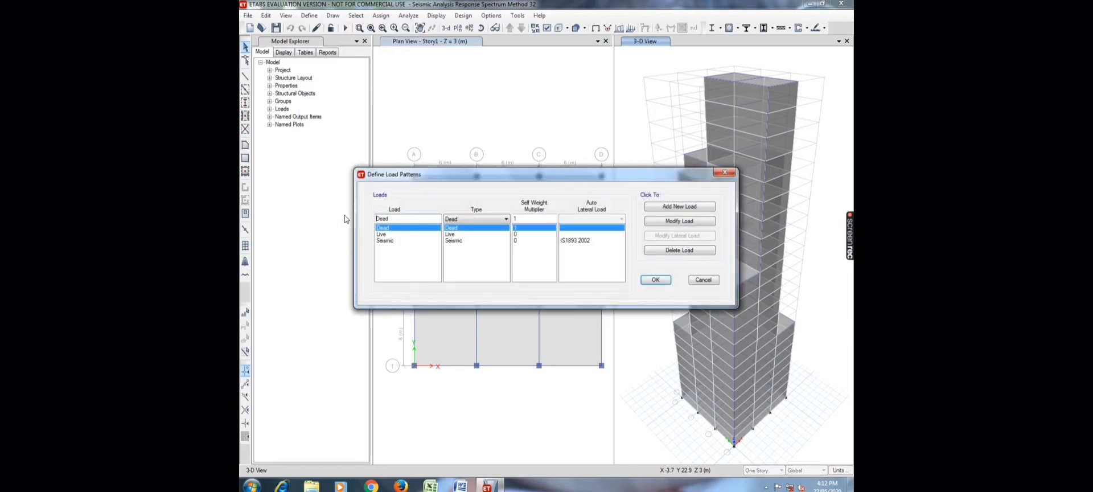
pyautogui.click(390, 241)
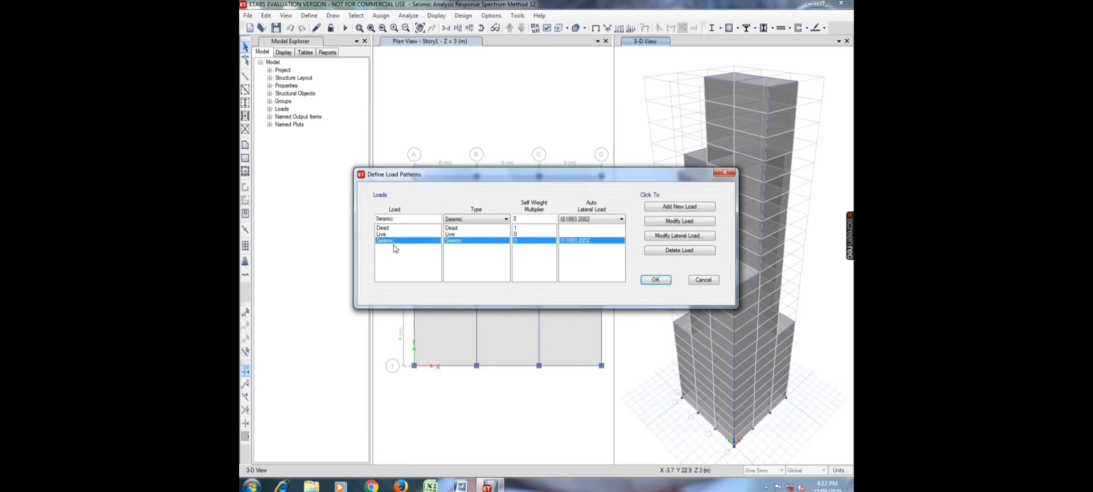
pyautogui.click(696, 240)
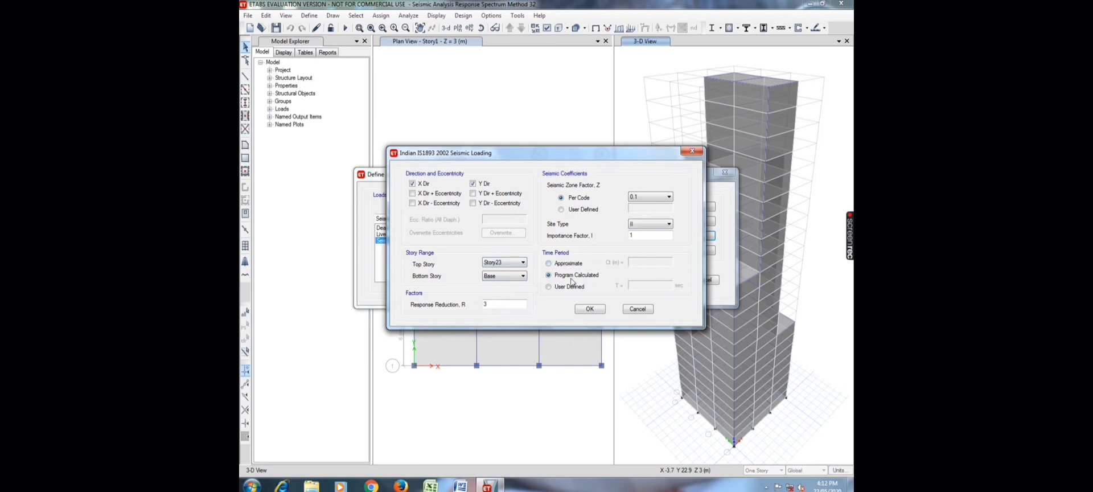
pyautogui.click(590, 309)
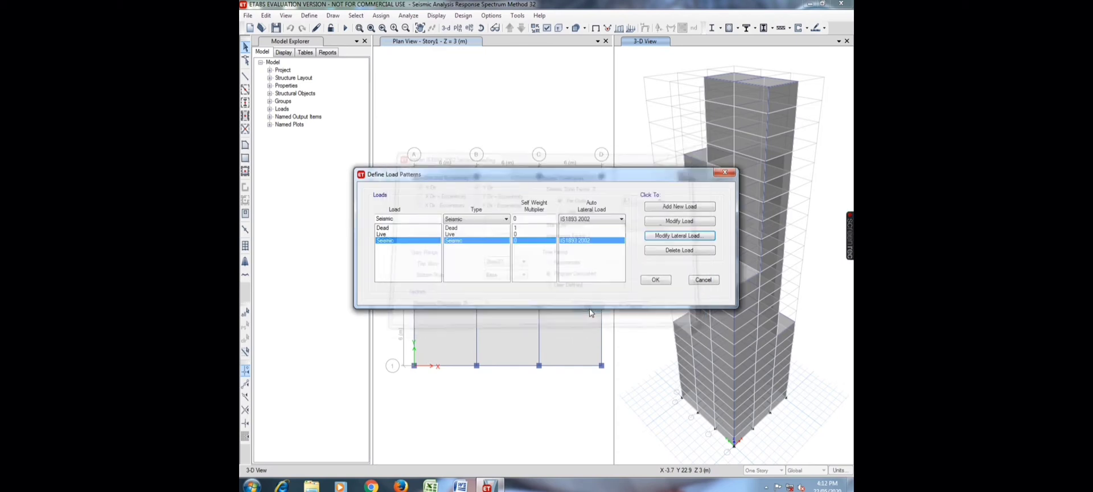
pyautogui.click(653, 280)
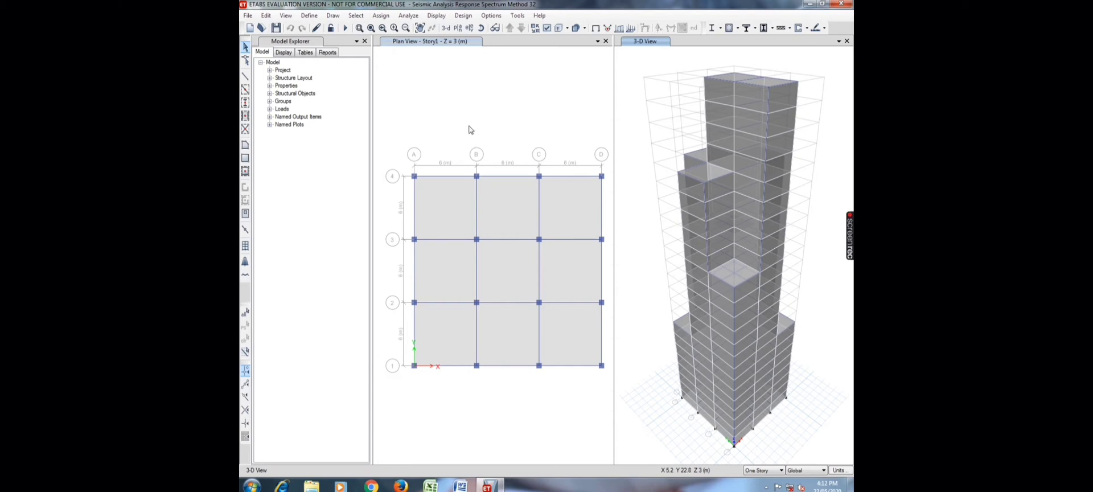
# - Review the list of defined response spectrum functions and accept it
pyautogui.click(308, 16)
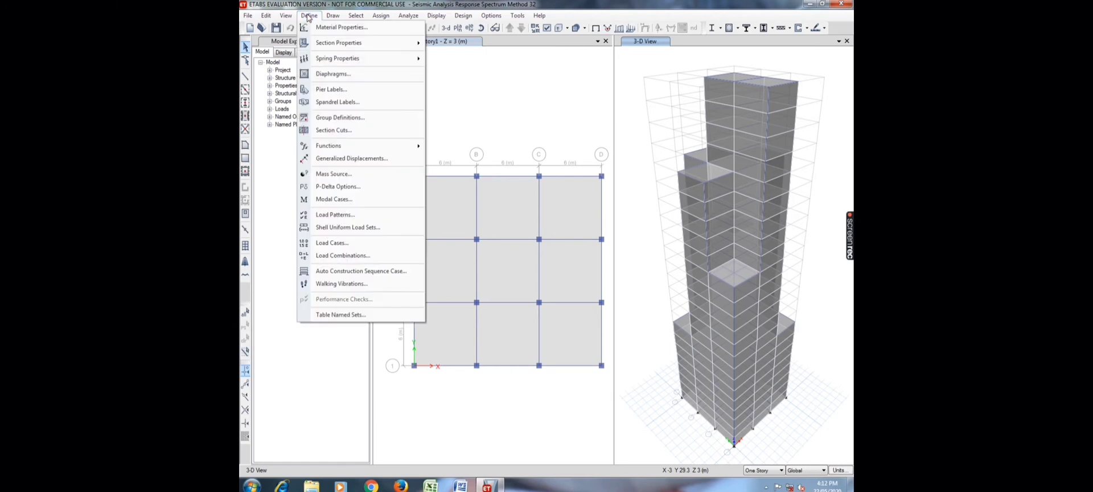
pyautogui.moveTo(329, 149)
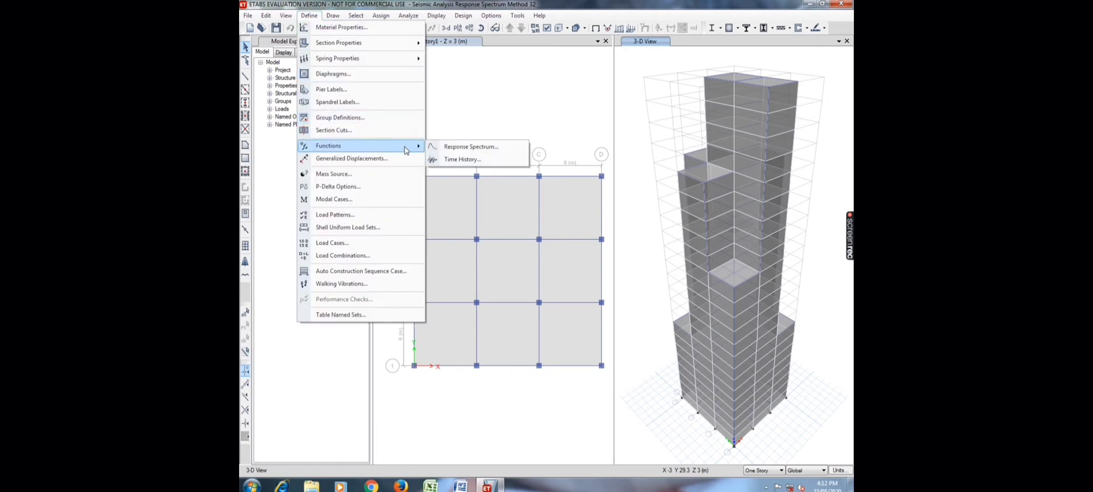
pyautogui.click(474, 149)
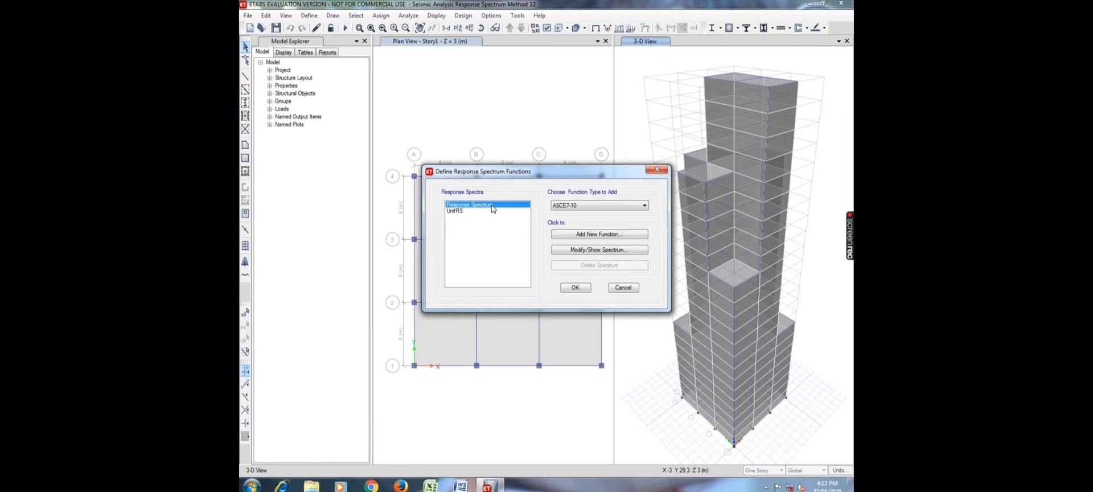
pyautogui.click(575, 287)
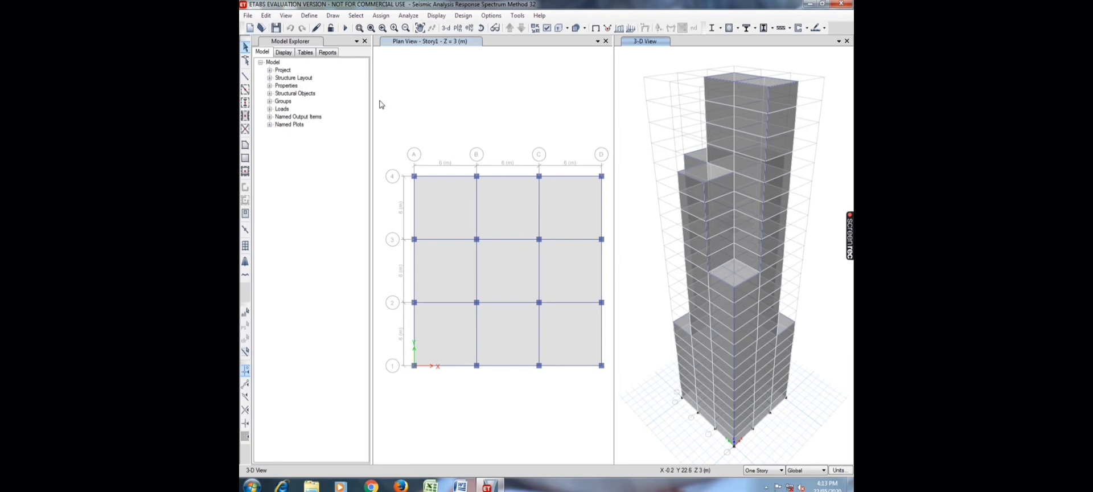
# - Review the Response Spectrum load case's applied accelerations, modal and directional combination and damping settings, and accept them
pyautogui.click(312, 17)
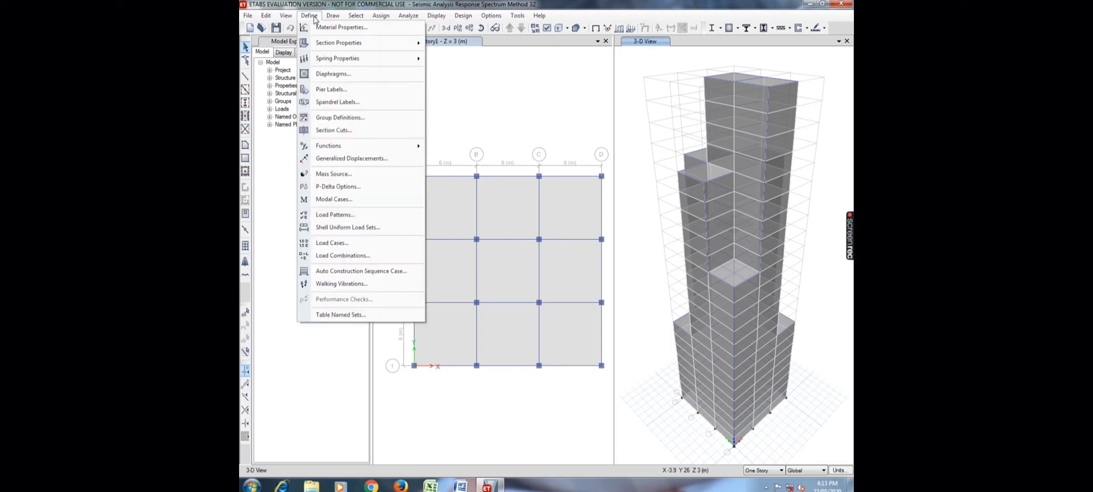
pyautogui.click(347, 244)
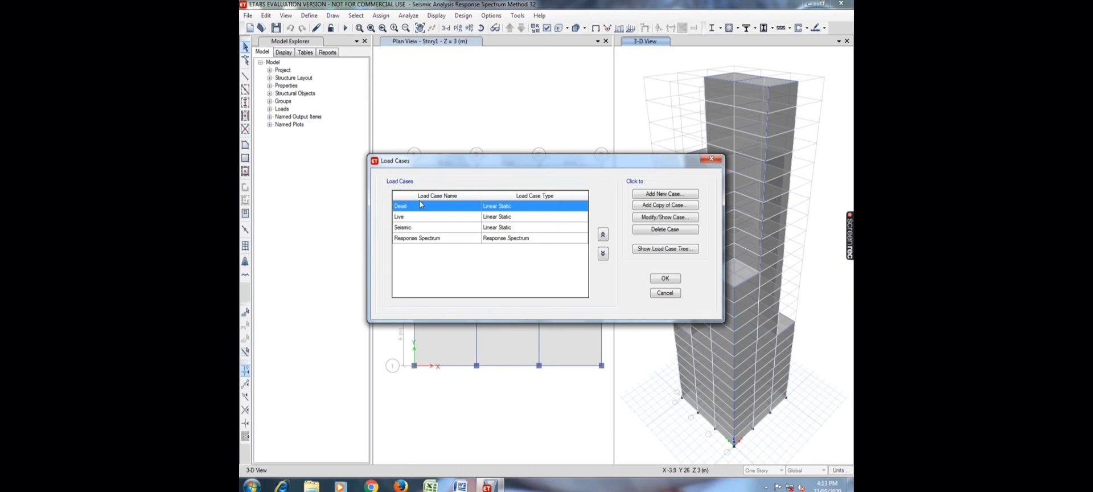
pyautogui.click(439, 240)
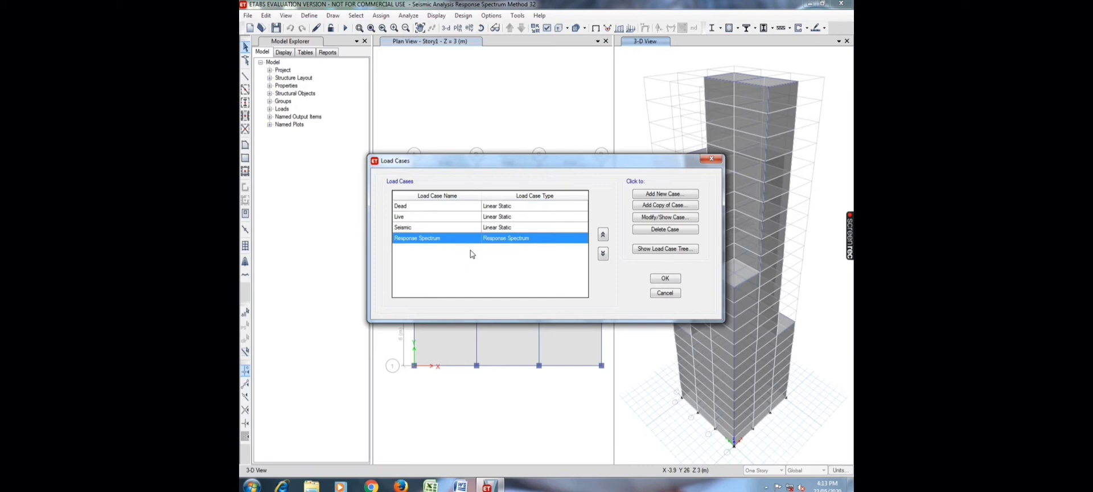
pyautogui.click(670, 222)
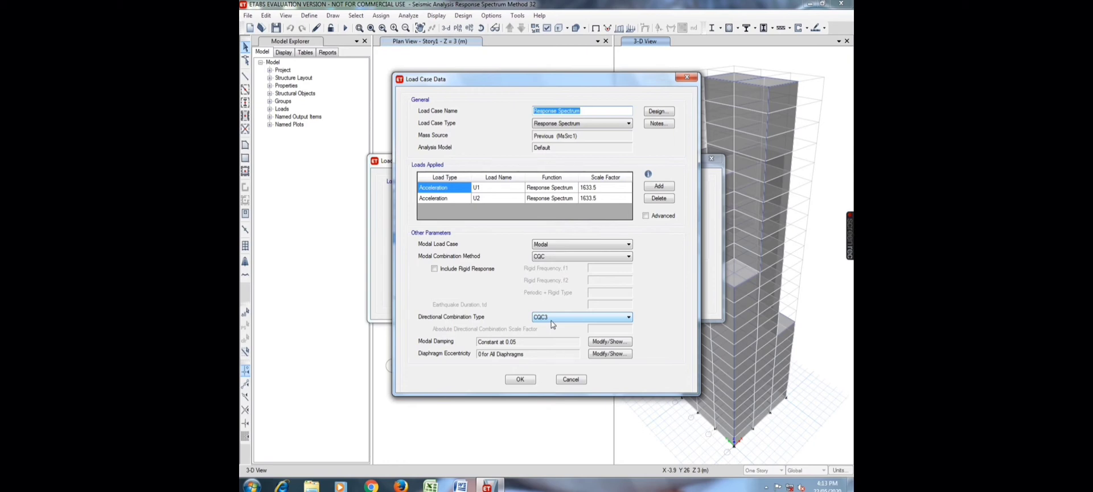
pyautogui.click(520, 380)
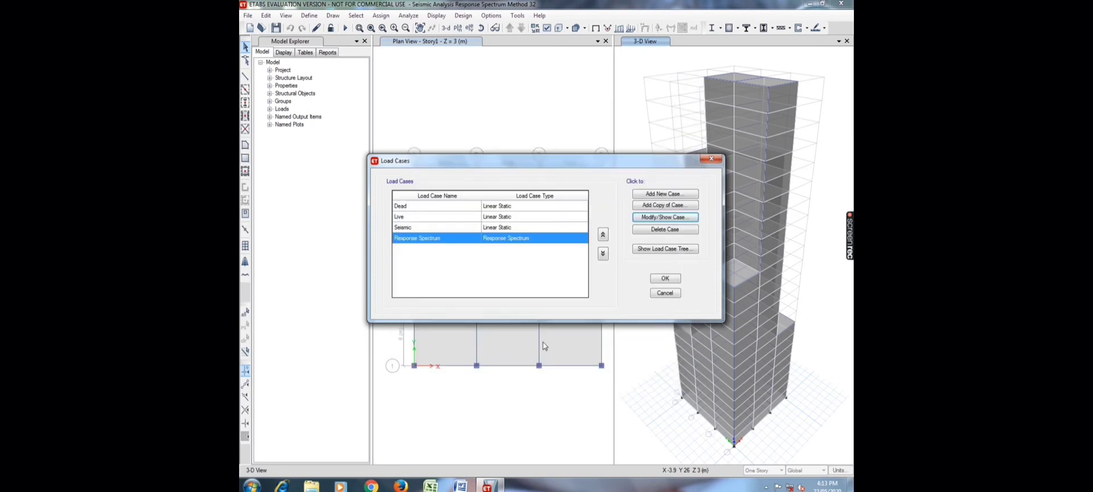
pyautogui.click(662, 282)
pyautogui.click(663, 279)
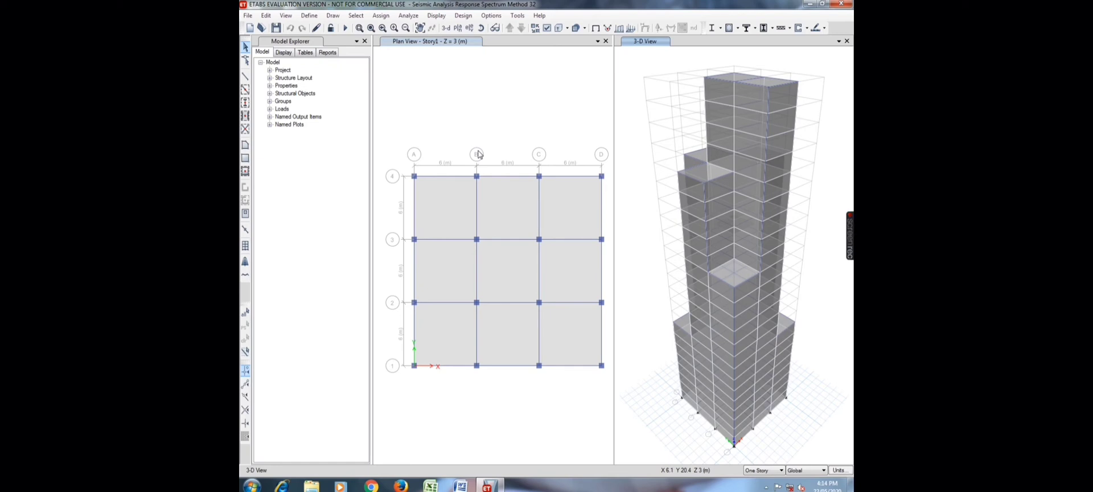
# - Run the analysis for the Modal, Seismic and Response Spectrum load cases, leaving Dead and Live on Do not Run
pyautogui.click(409, 15)
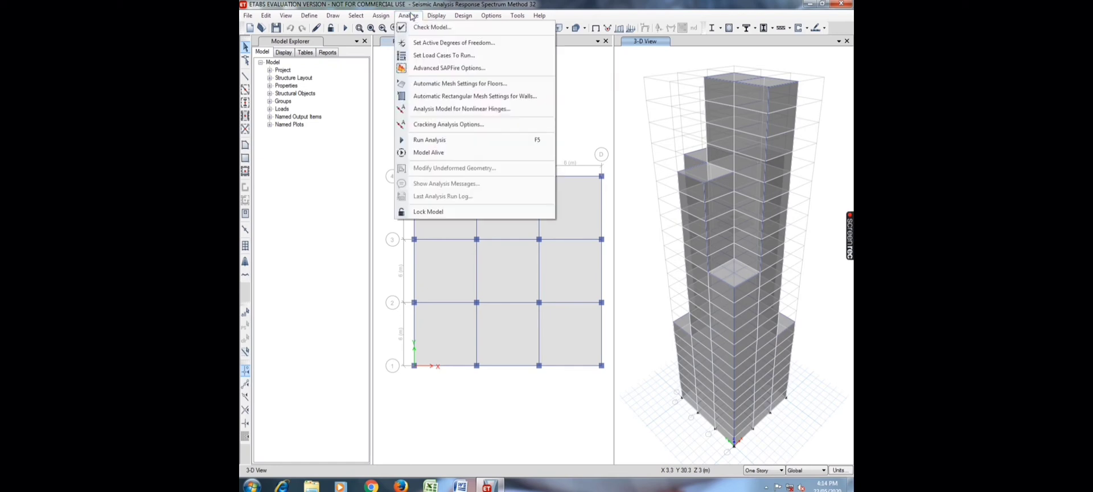
pyautogui.click(431, 56)
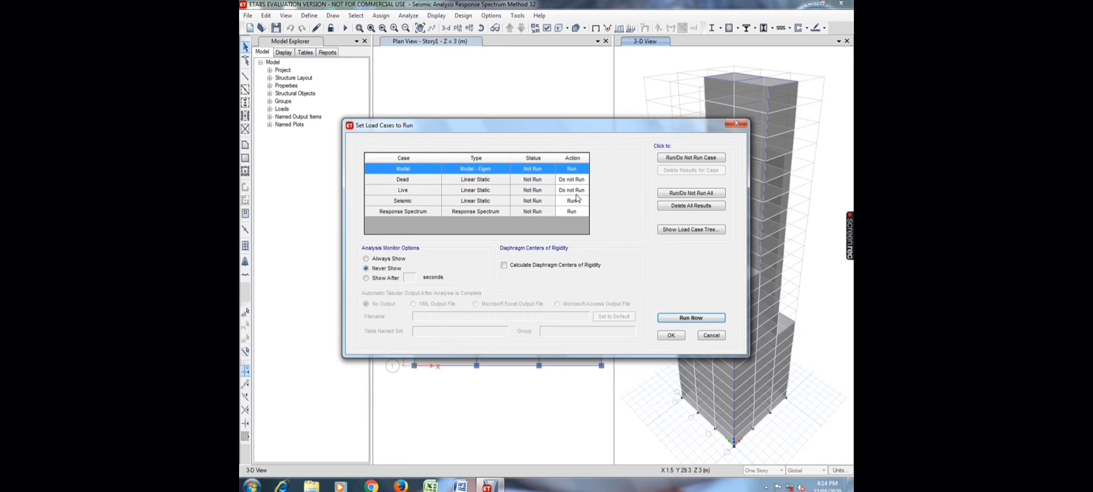
pyautogui.click(686, 317)
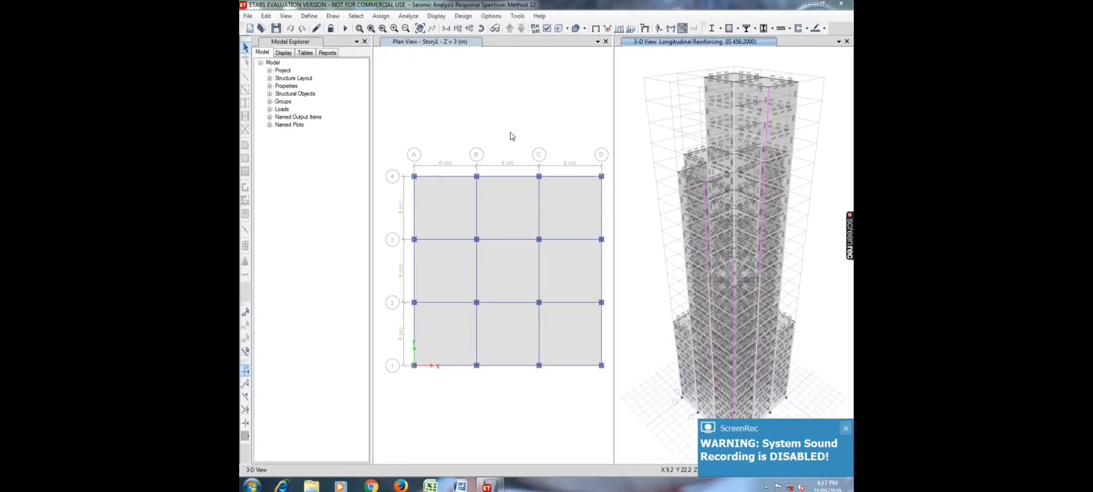
# - Verify whether all members of the response spectrum model passed the concrete frame design
pyautogui.click(464, 16)
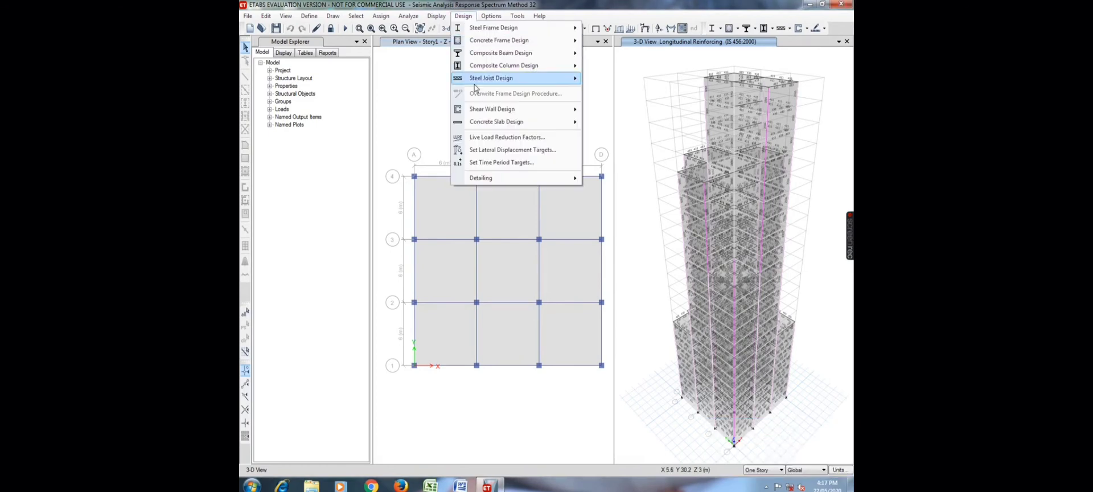
pyautogui.moveTo(488, 42)
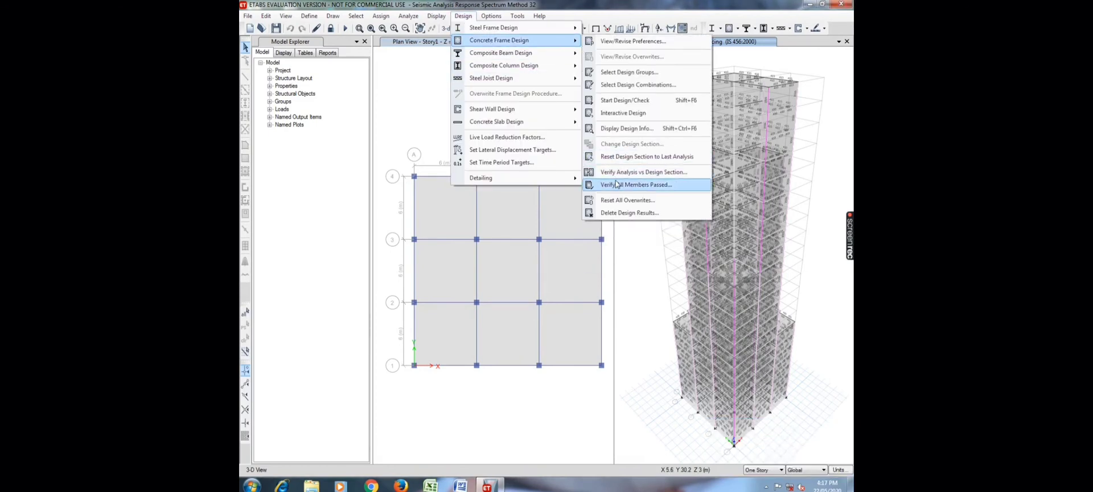
pyautogui.click(618, 186)
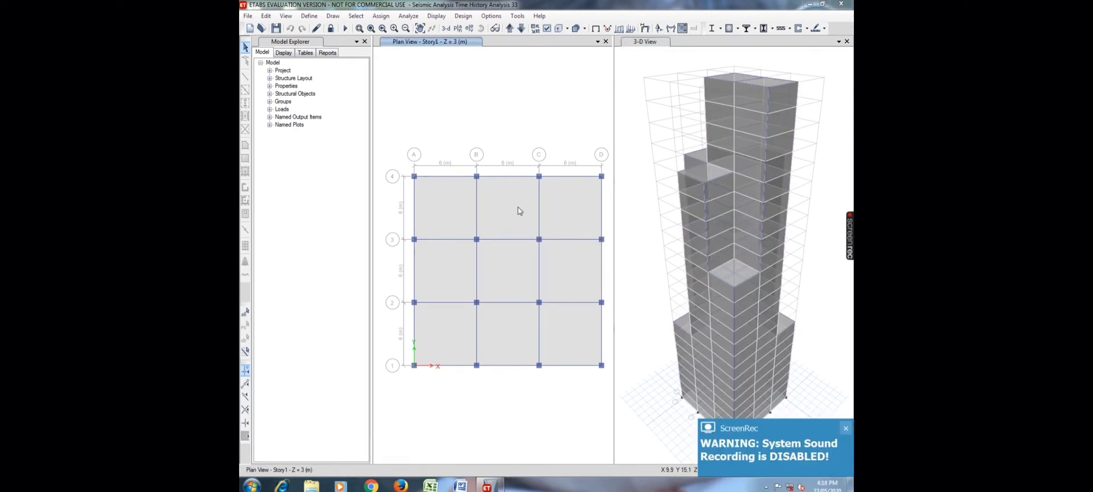
# - Unlock the time history model, deleting its analysis results, and review the Seismic load pattern's IS1893 2002 lateral load settings
pyautogui.click(330, 28)
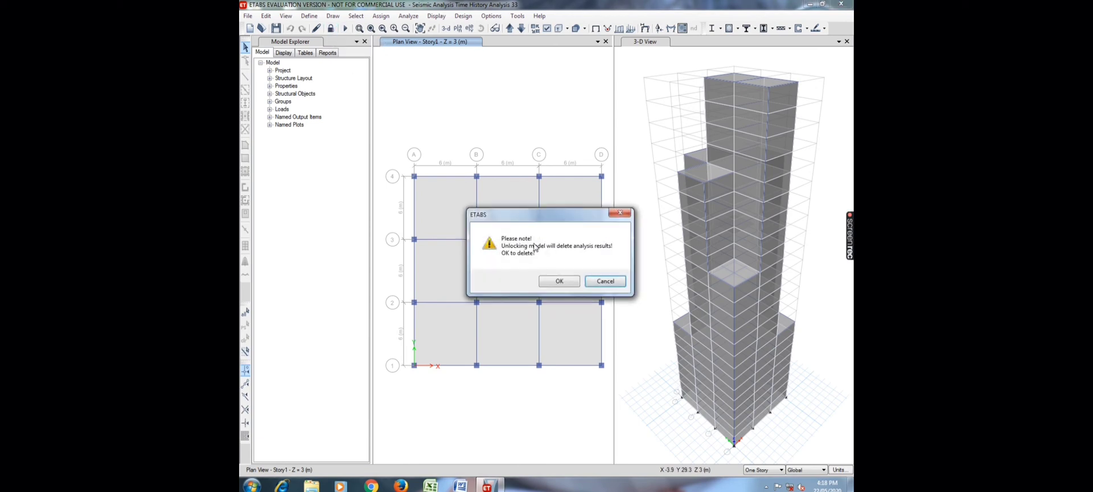
pyautogui.click(557, 282)
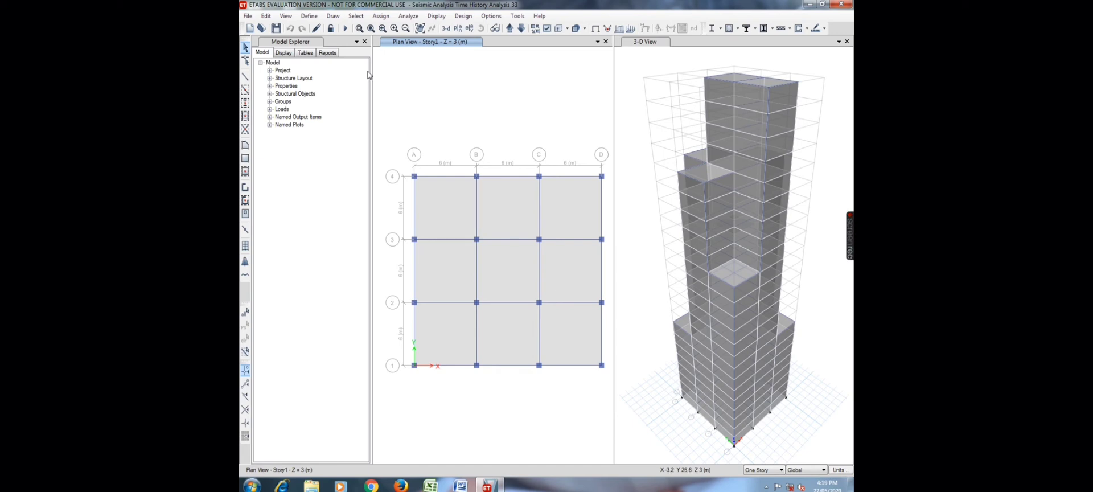
pyautogui.click(319, 17)
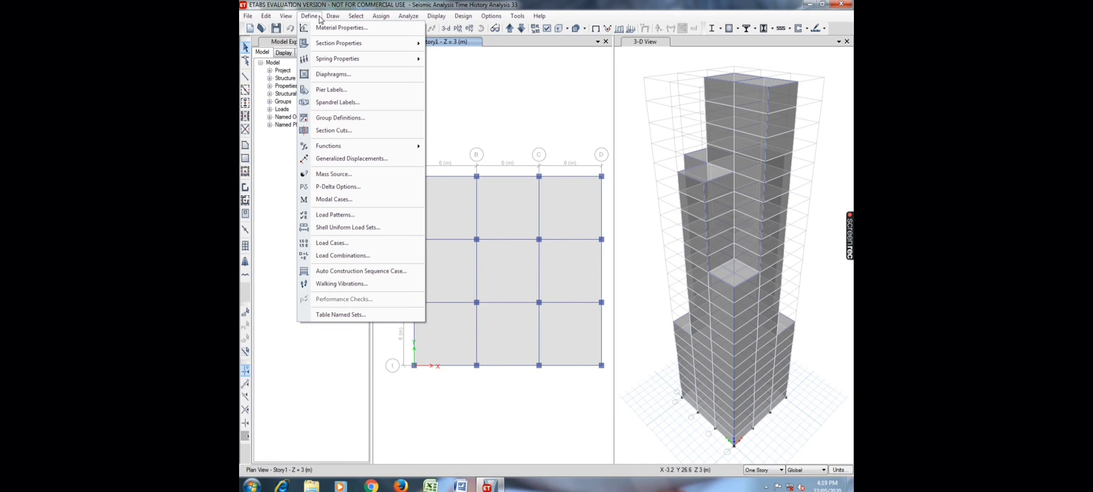
pyautogui.click(347, 216)
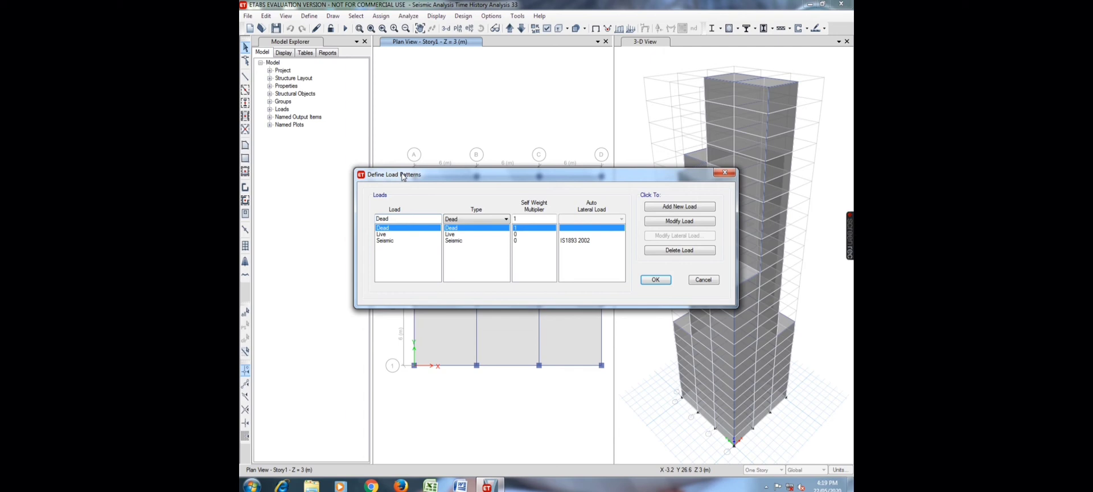
pyautogui.click(390, 241)
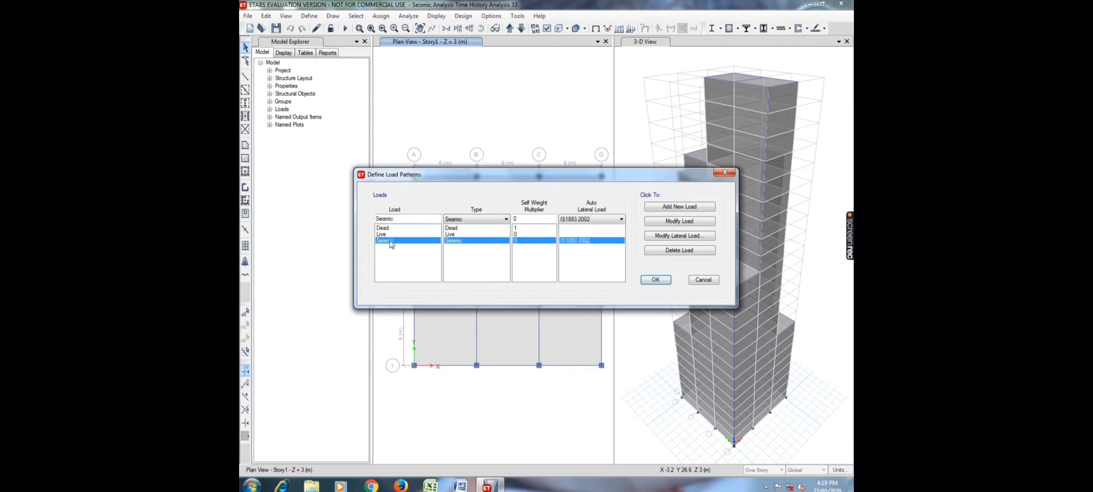
pyautogui.click(675, 235)
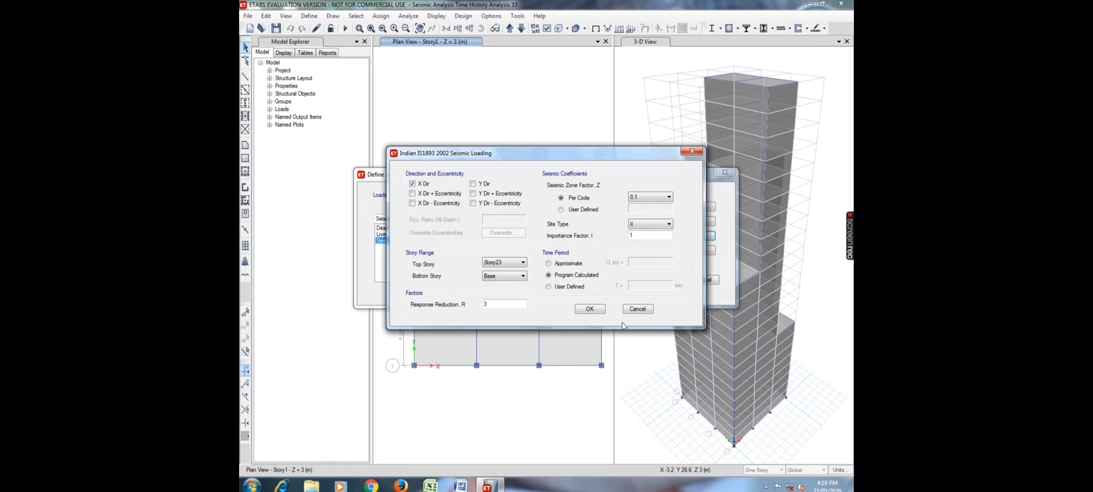
pyautogui.click(590, 309)
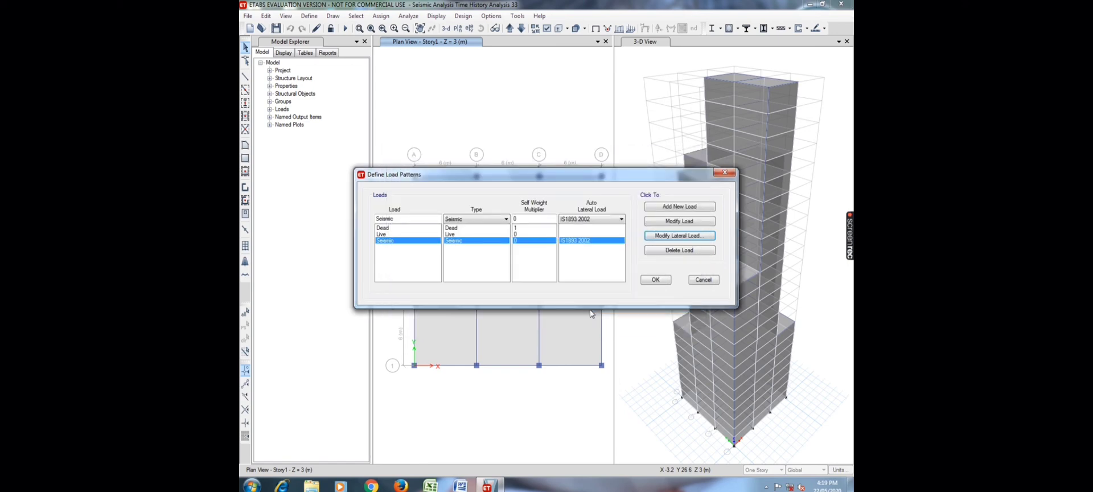
pyautogui.click(656, 280)
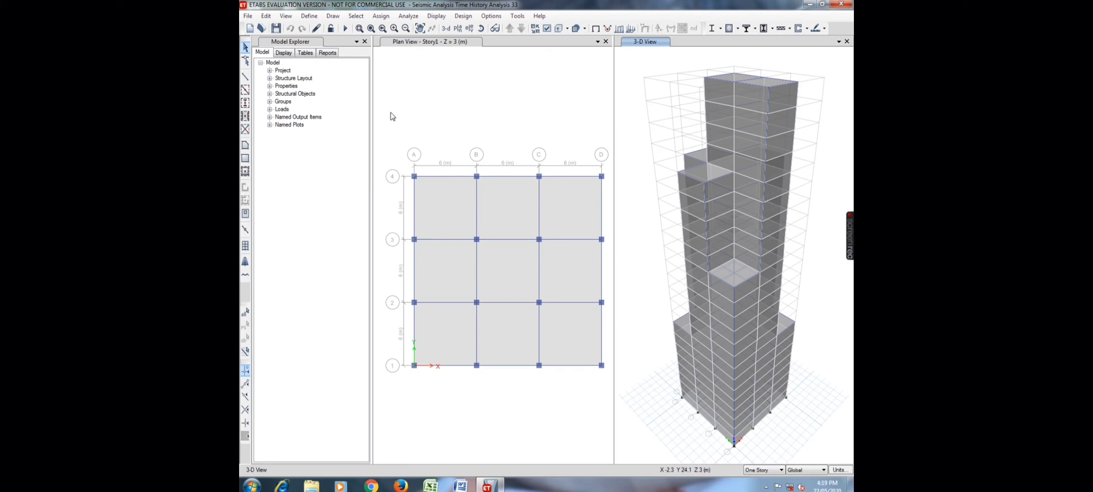
# - Review the from-file definition and graph of the Time History function, and accept it
pyautogui.click(308, 16)
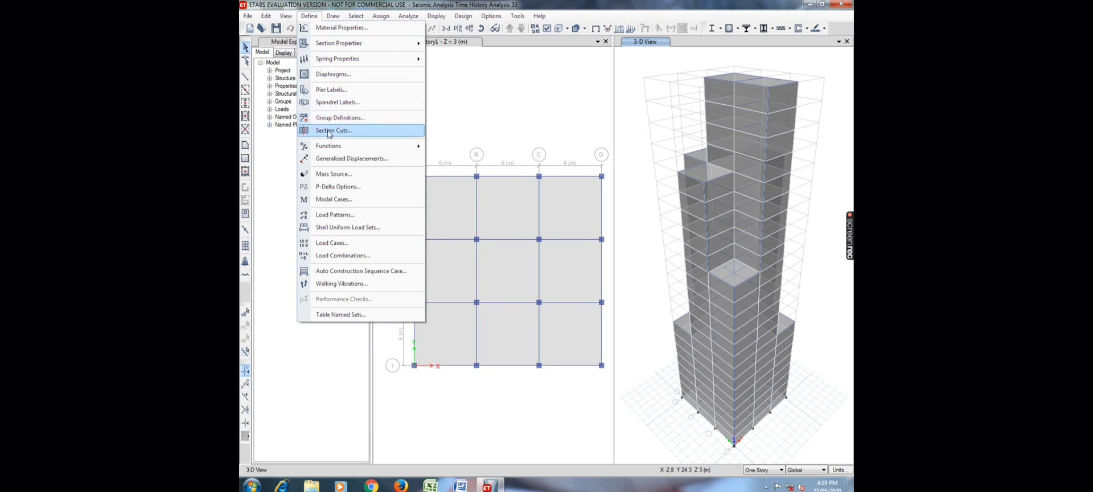
pyautogui.moveTo(342, 146)
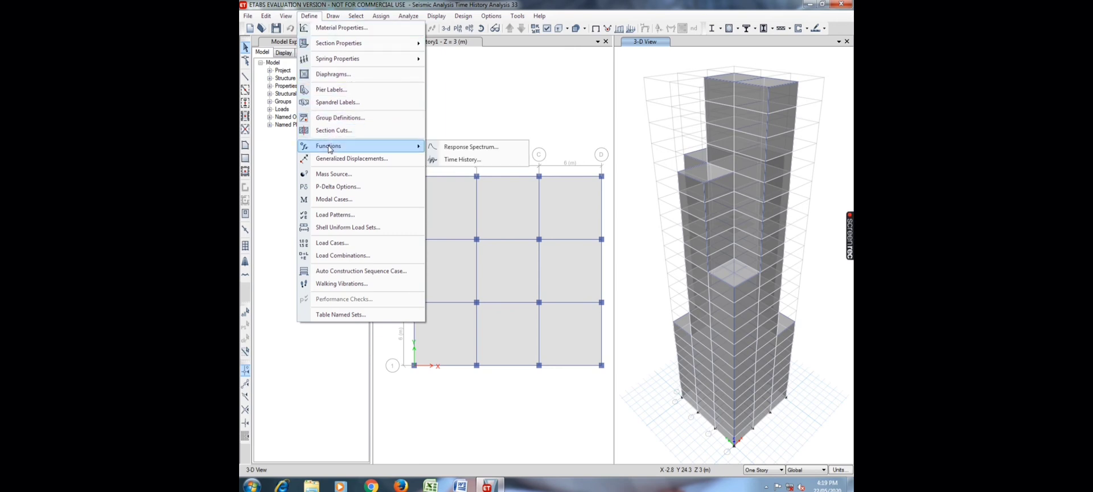
pyautogui.click(451, 160)
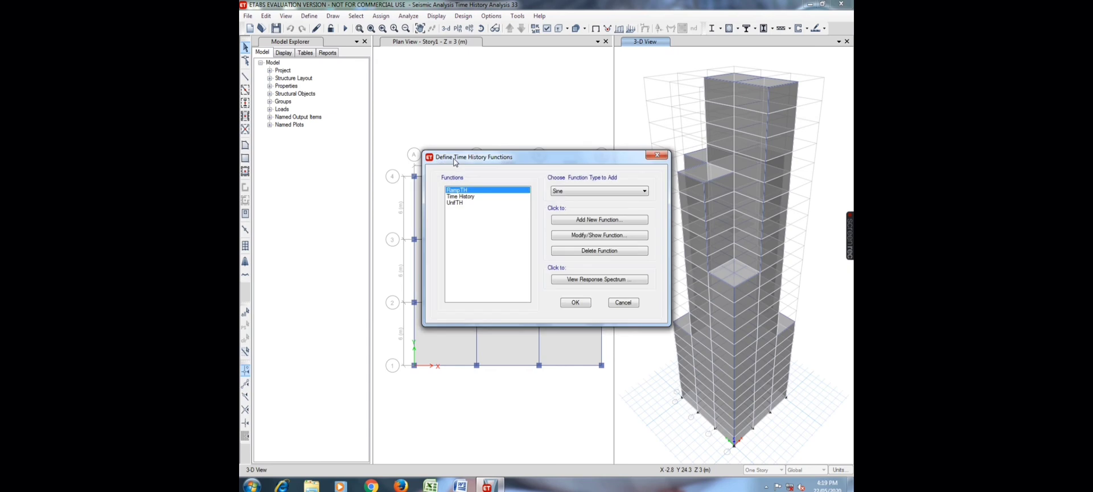
pyautogui.click(471, 197)
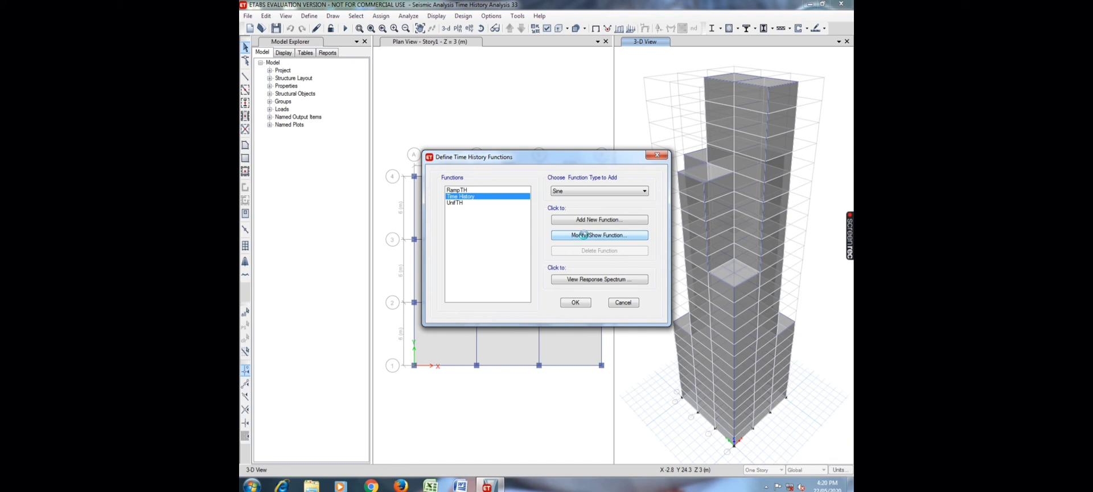
pyautogui.click(583, 235)
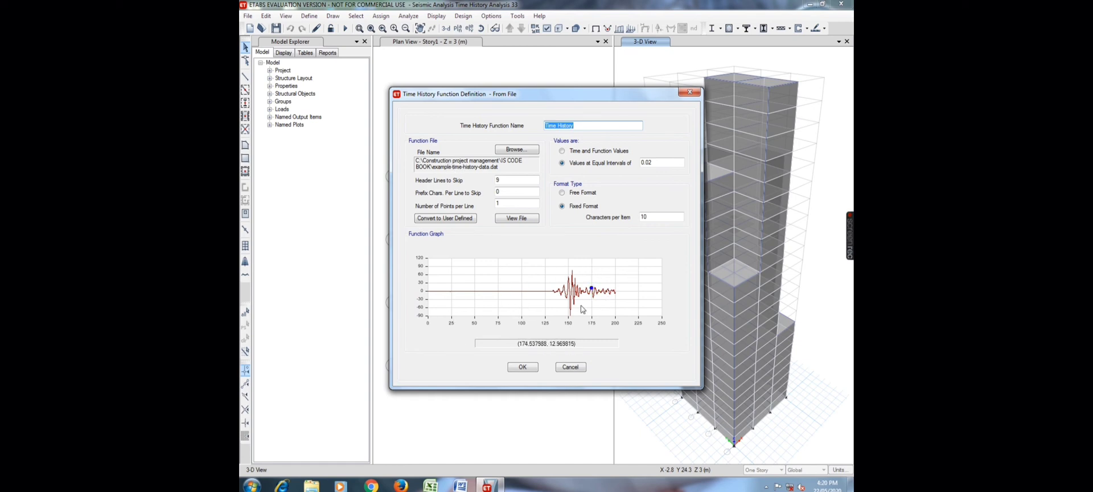
pyautogui.click(516, 371)
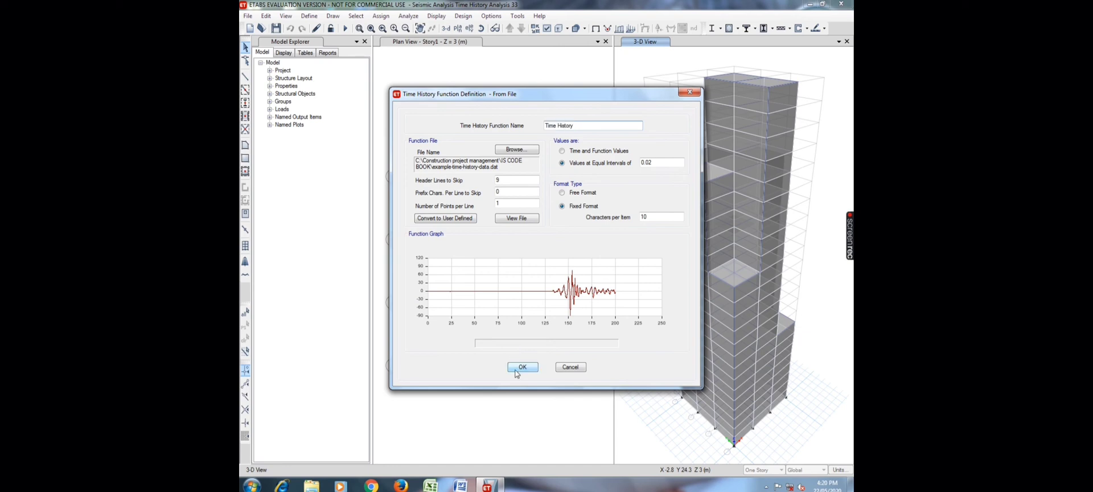
pyautogui.click(517, 371)
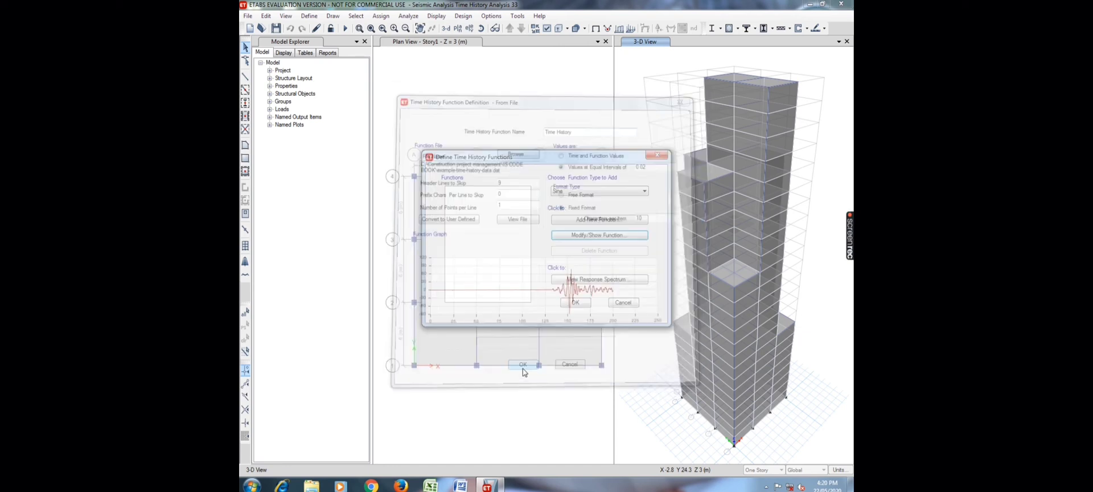
pyautogui.click(575, 302)
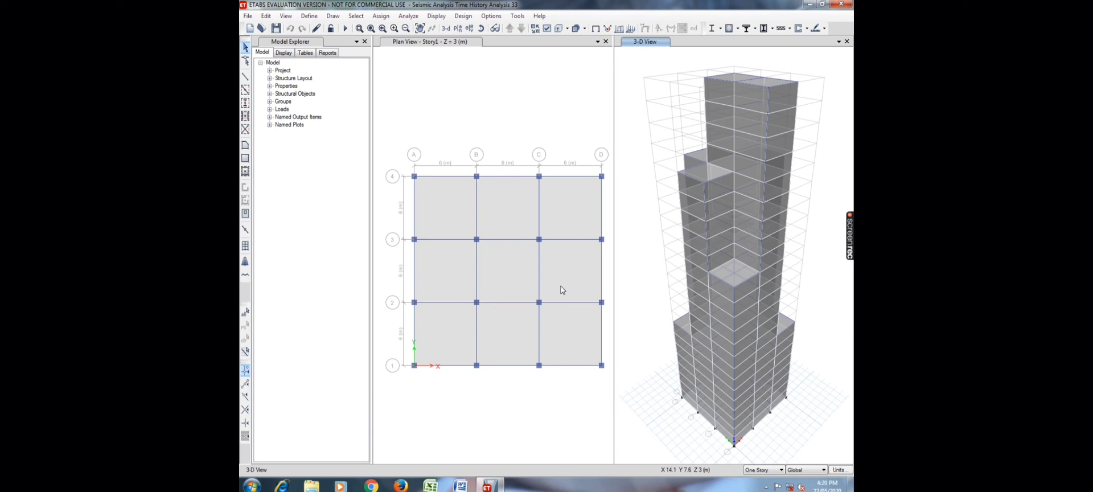
# - Review the Time History Function load case's applied loads, scale factor, output time steps and modal damping, and accept the load cases
pyautogui.click(310, 16)
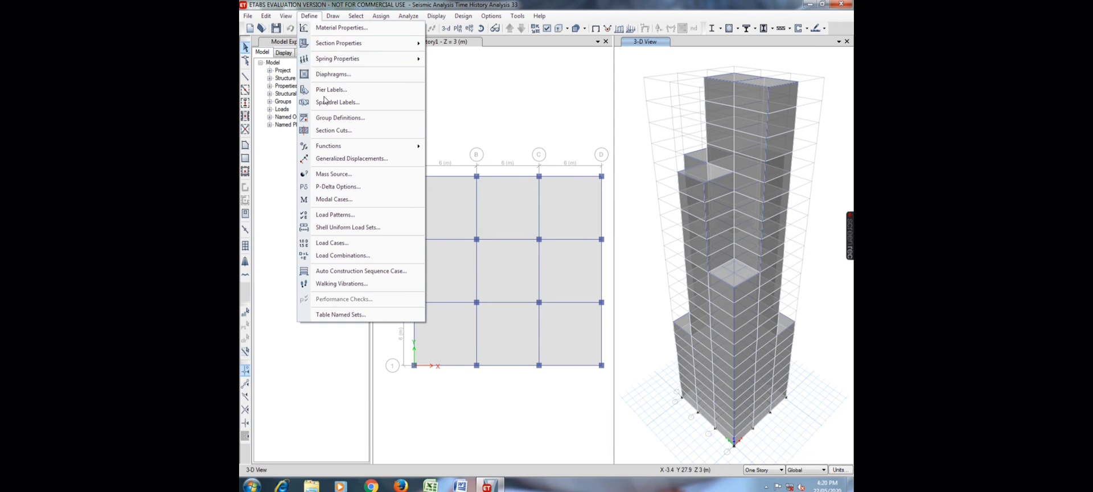
pyautogui.click(335, 244)
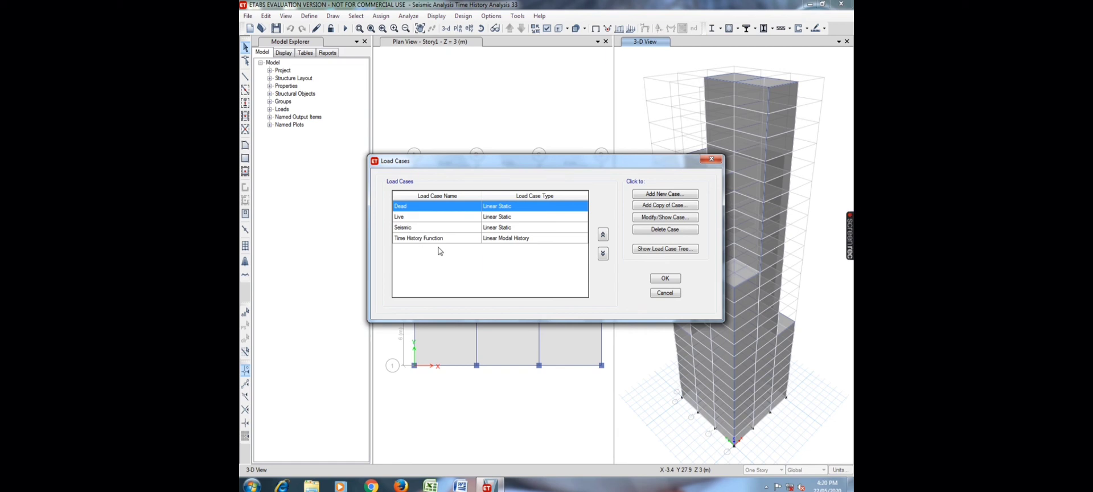
pyautogui.click(493, 240)
pyautogui.click(658, 217)
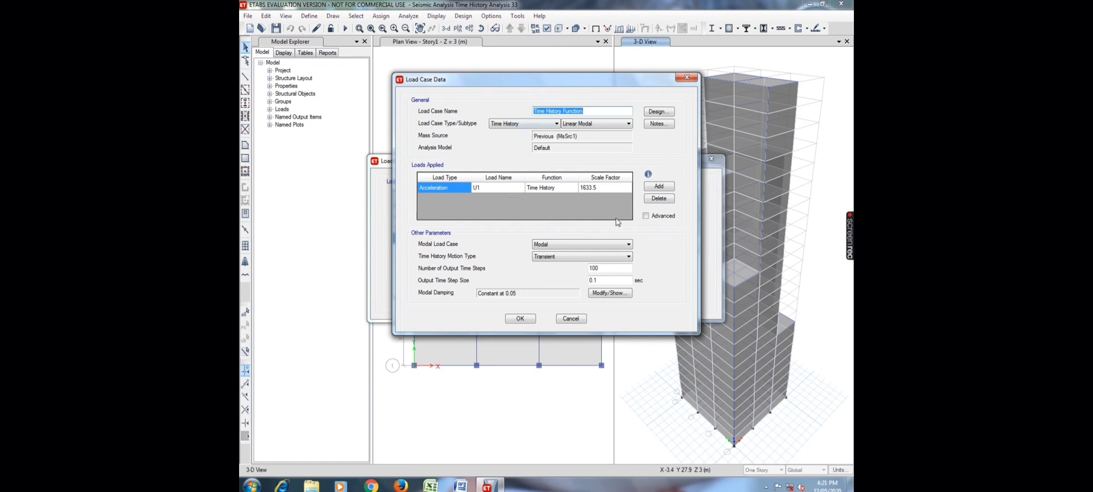
pyautogui.click(519, 318)
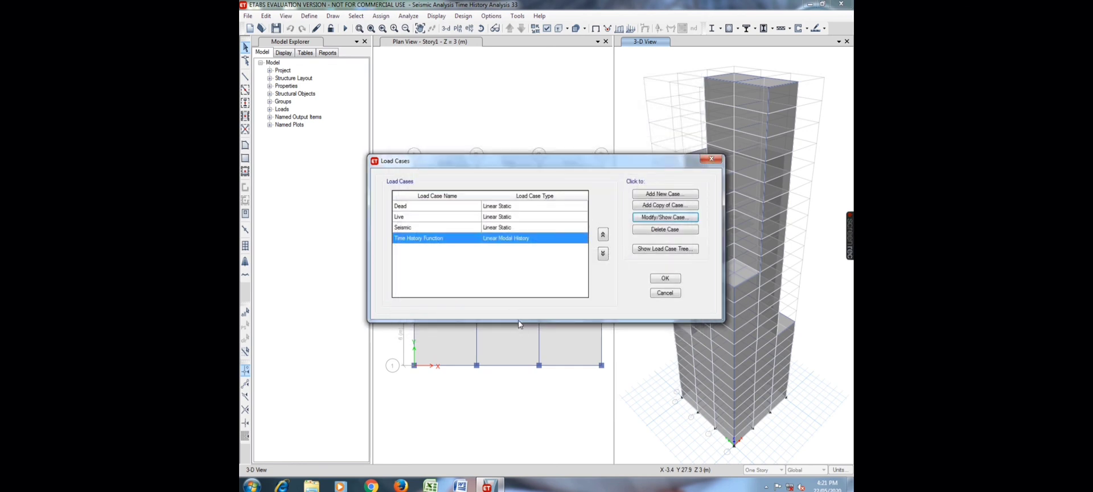
pyautogui.click(670, 282)
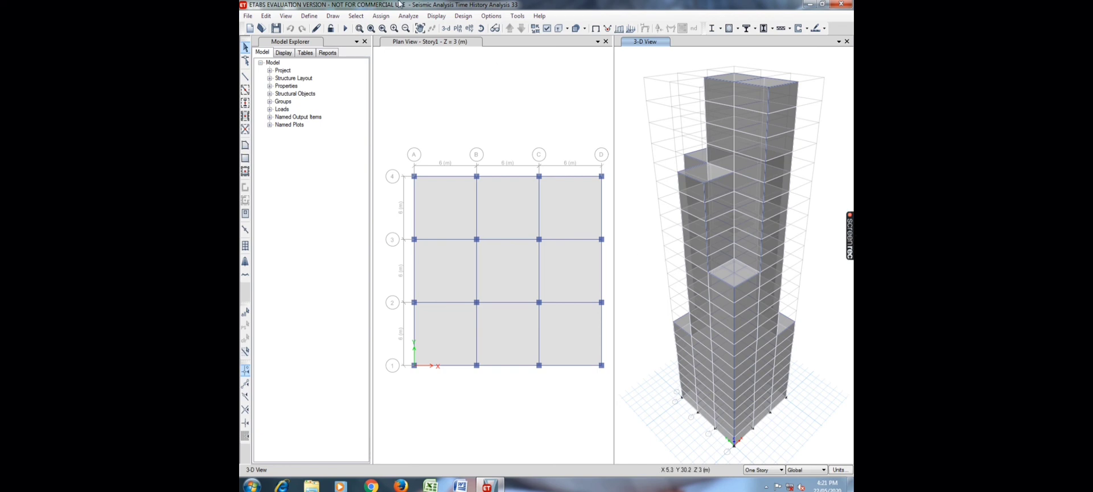
# - Run the analysis of the time history model and verify whether all members passed the concrete frame design
pyautogui.click(414, 17)
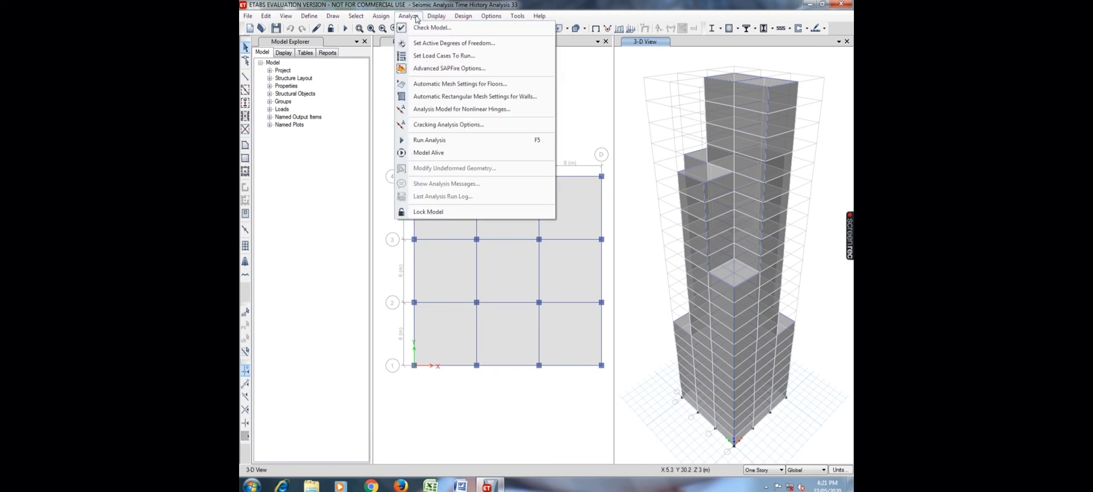
pyautogui.click(432, 141)
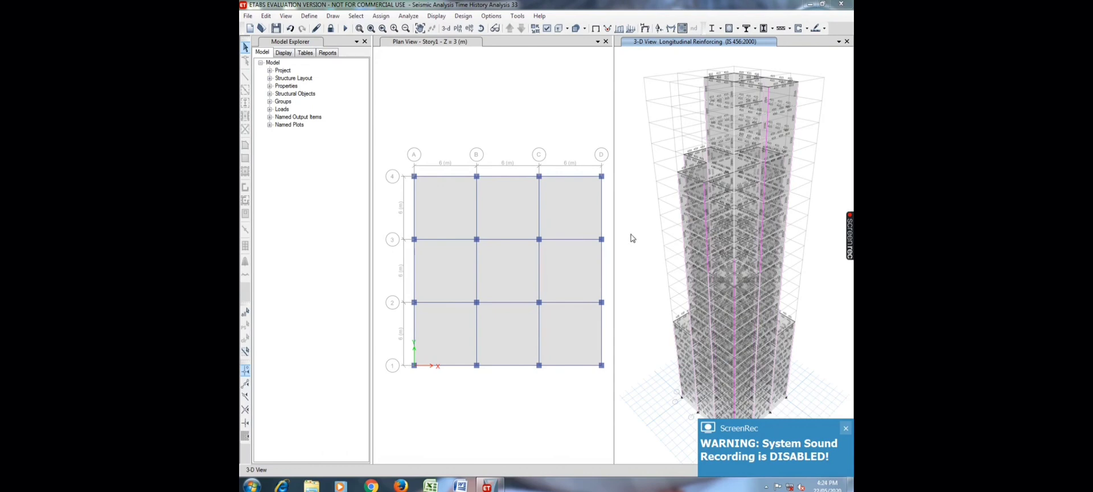
pyautogui.click(464, 16)
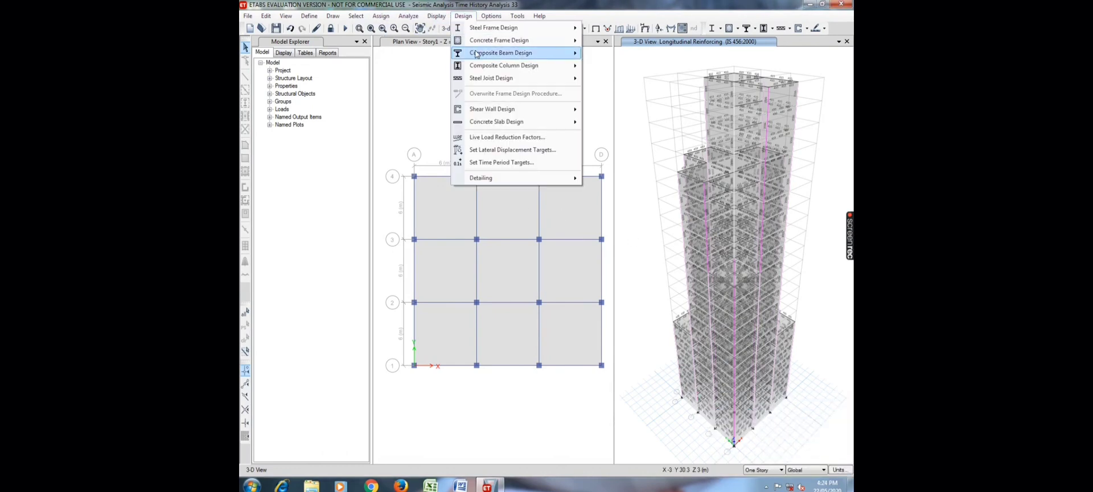
pyautogui.moveTo(496, 40)
pyautogui.click(664, 189)
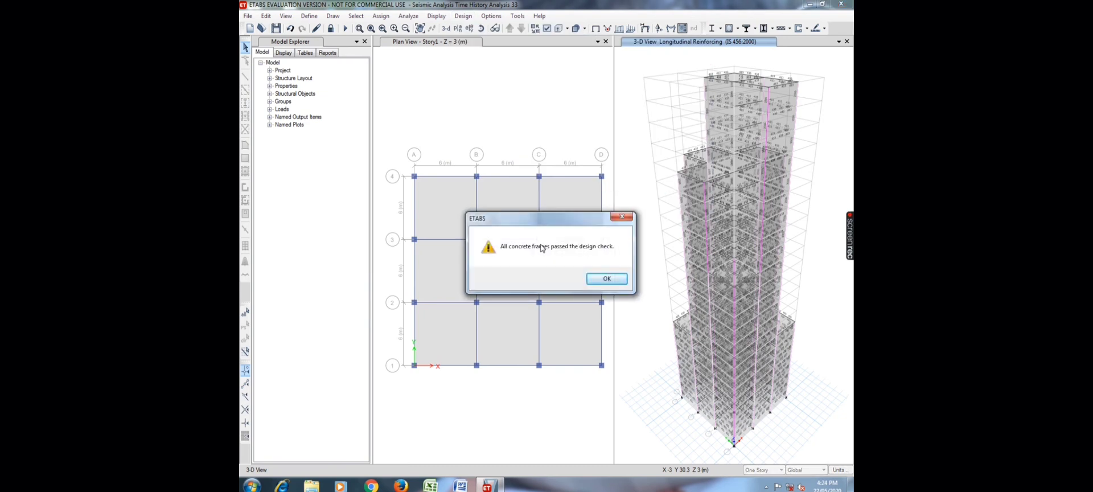
pyautogui.click(607, 278)
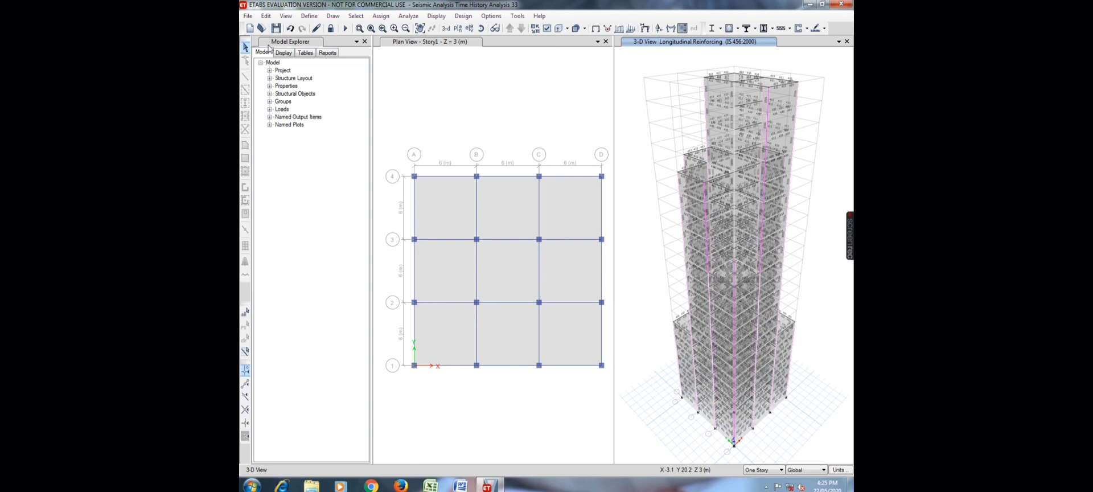
# - Generate the Project Report for the time history model
pyautogui.click(292, 44)
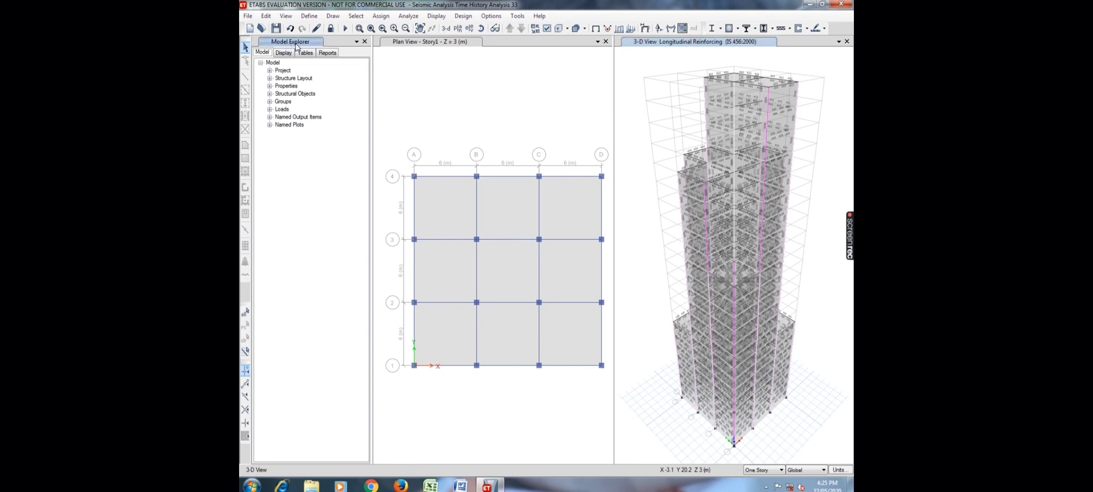
pyautogui.click(328, 54)
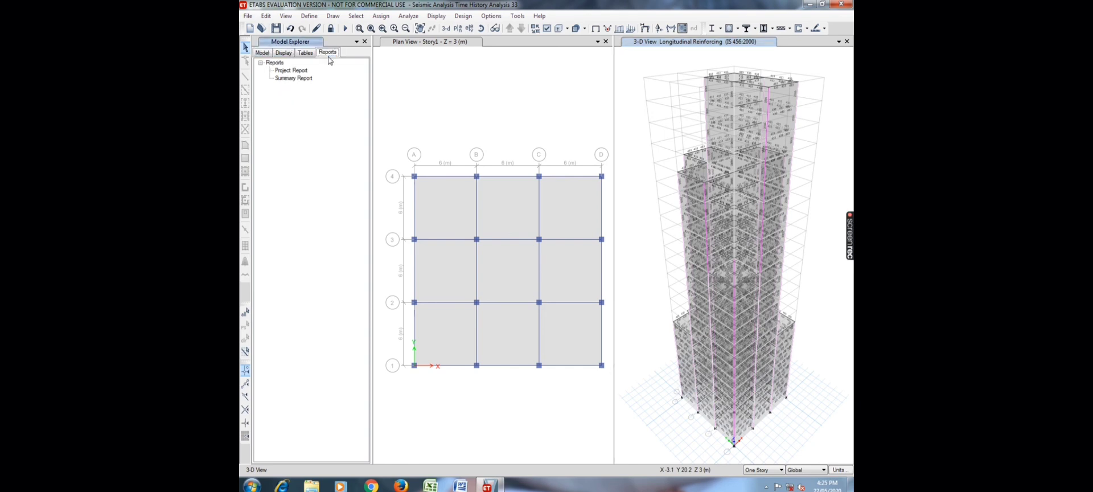
pyautogui.click(301, 72)
pyautogui.doubleClick(302, 71)
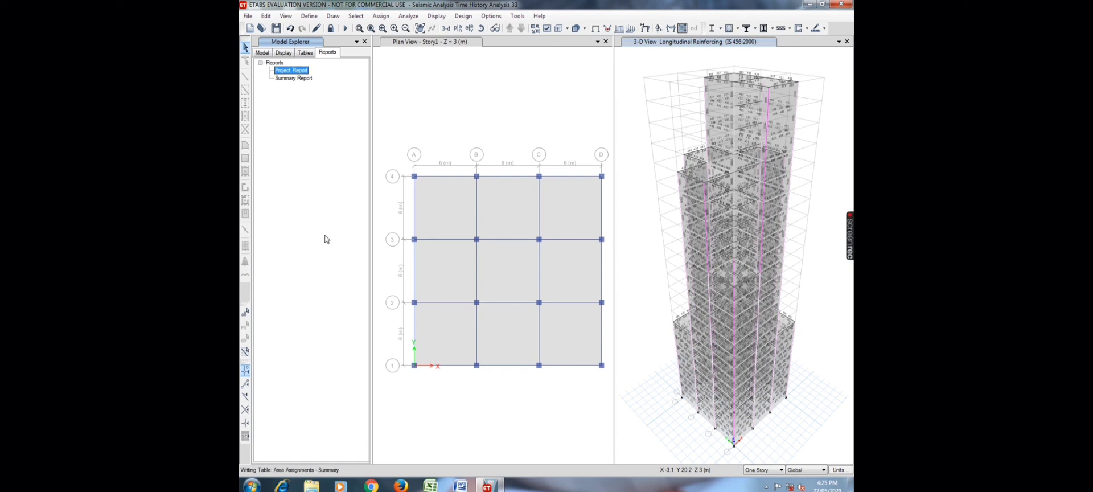